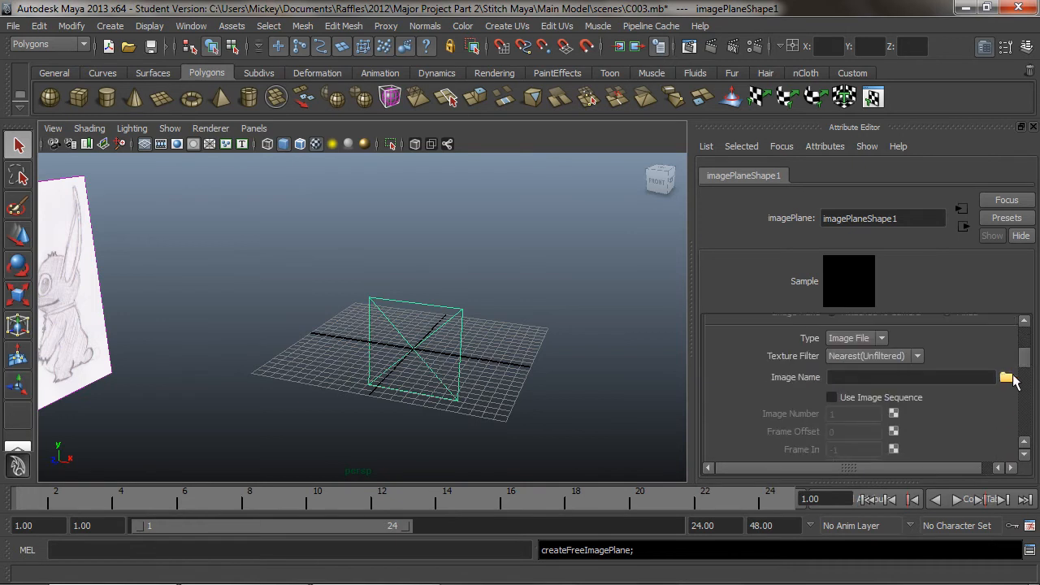
Load Front.bmp from the sourceimages folder as the new image plane's picture
click(1005, 378)
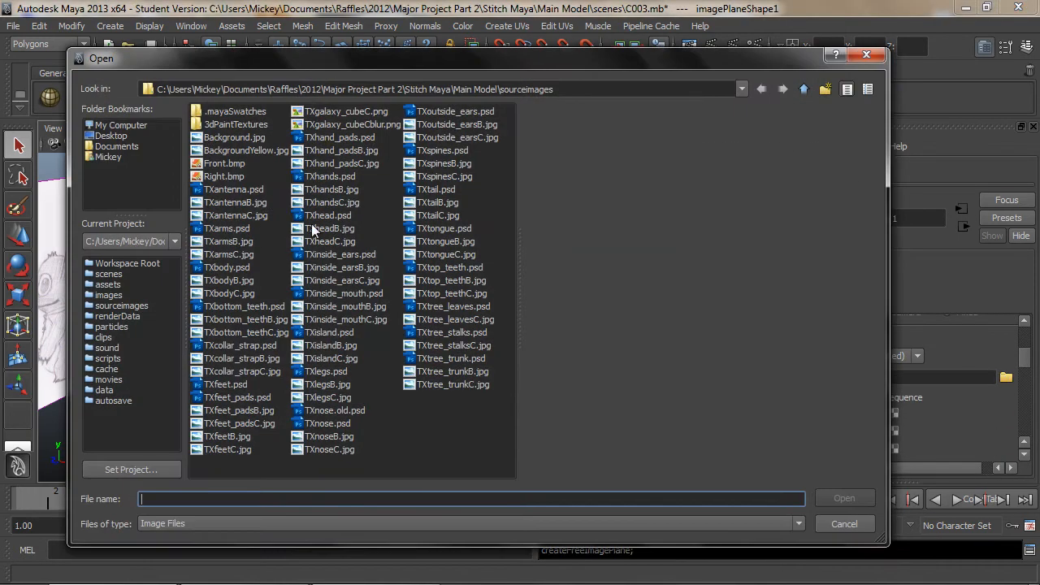
click(231, 165)
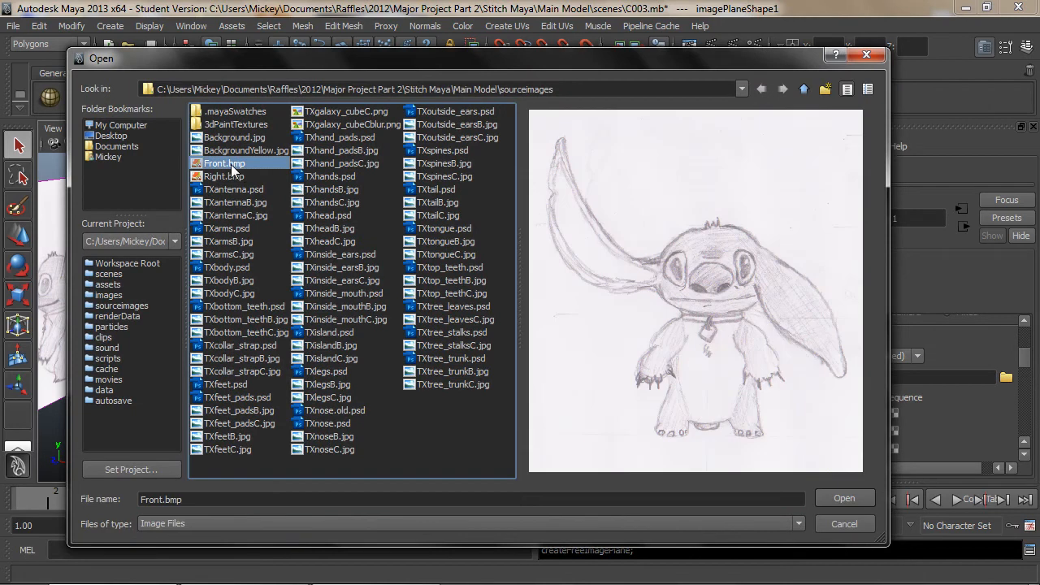
click(843, 498)
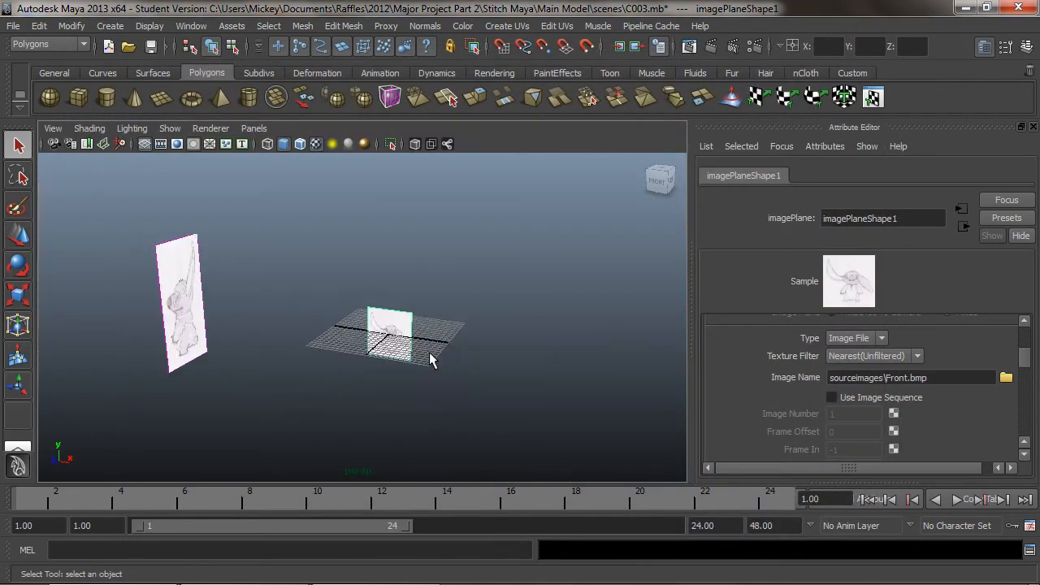
alt+drag(416, 355, 321, 357)
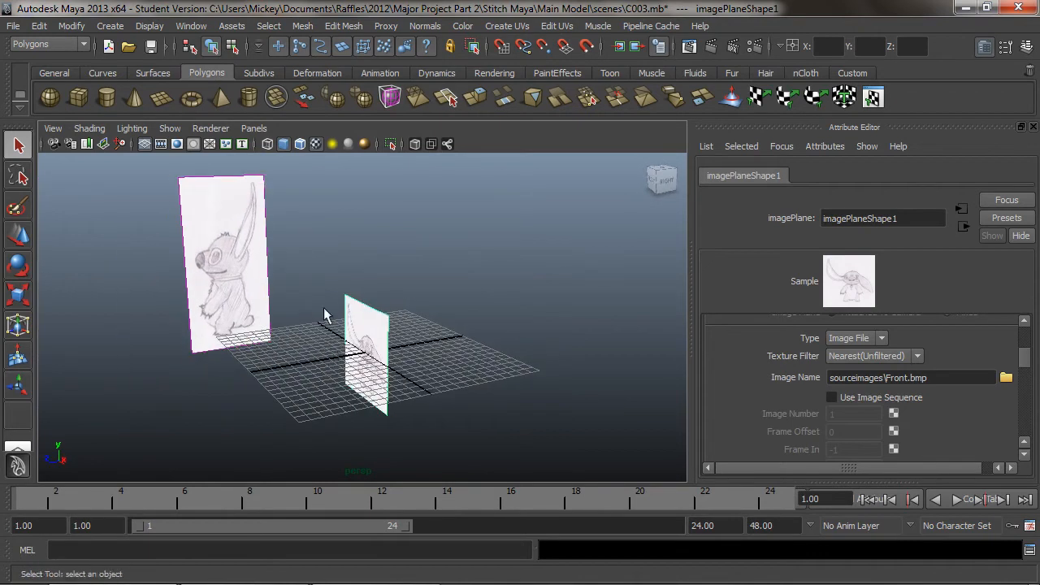
In the orthographic side view, move the front image plane back along Z to about -9.3 cm
click(422, 292)
drag(422, 293, 329, 370)
click(18, 294)
click(254, 128)
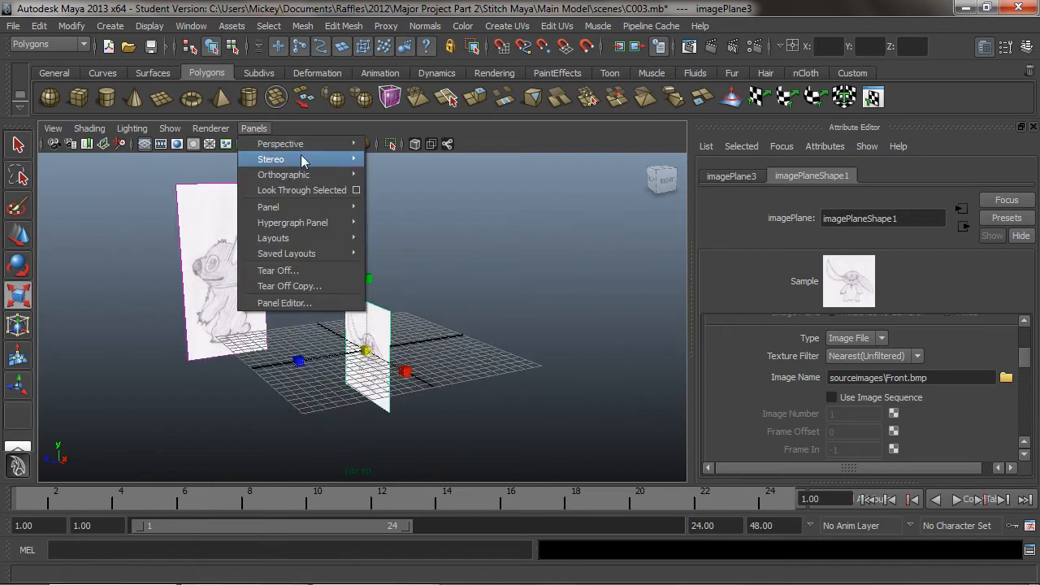
mouse_move(330, 177)
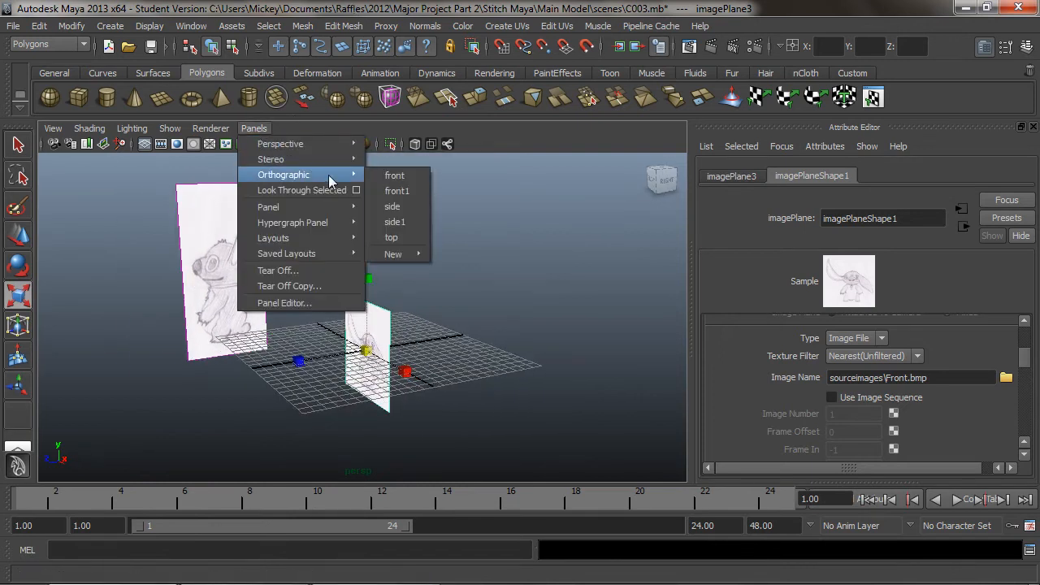
click(395, 205)
key(w)
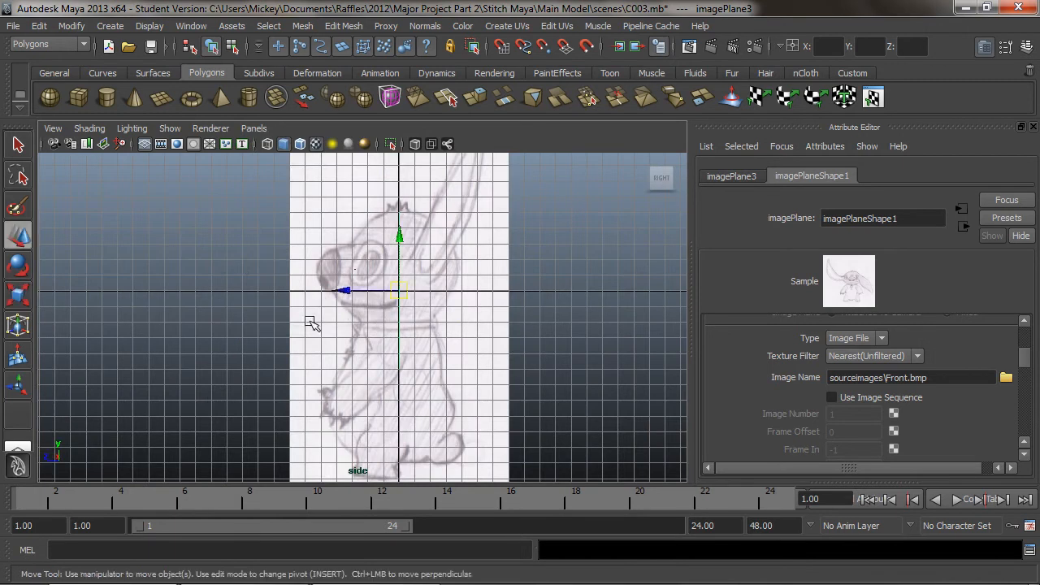
drag(343, 291, 488, 303)
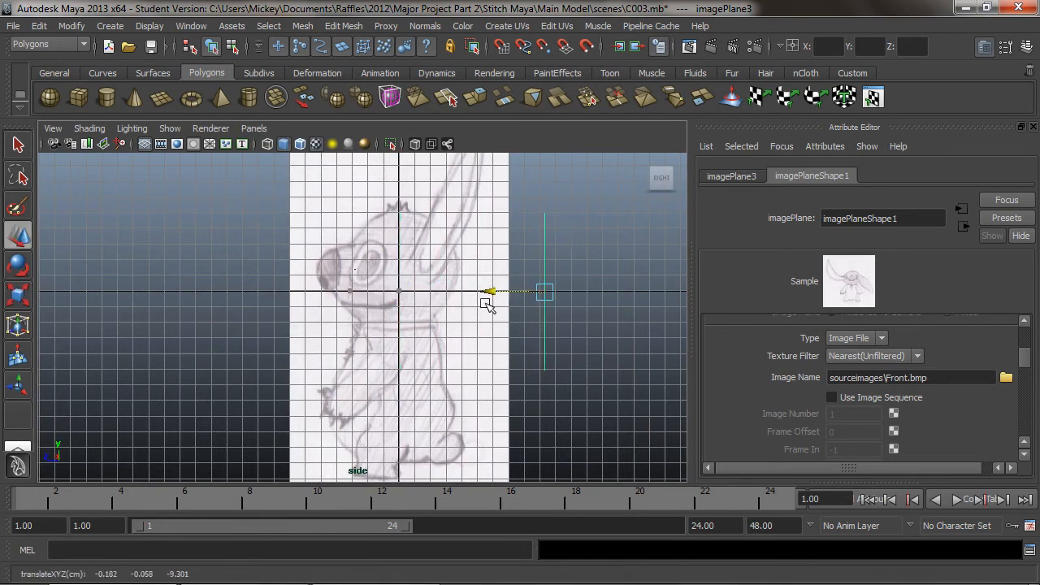
alt+right_drag(589, 276, 121, 325)
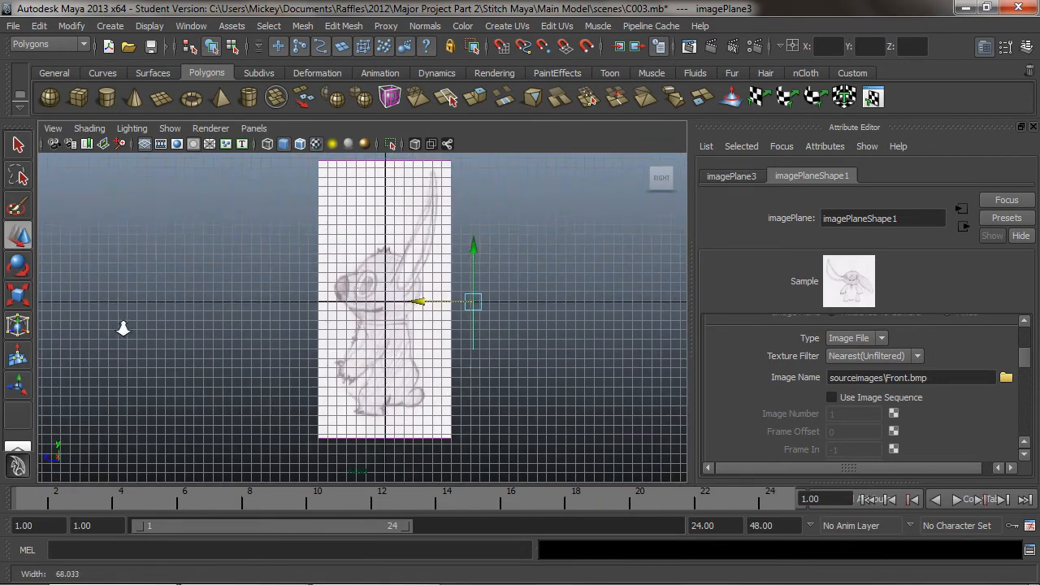
mouse_move(494, 314)
alt+right_down()
mouse_move(477, 319)
mouse_move(498, 319)
alt+right_up()
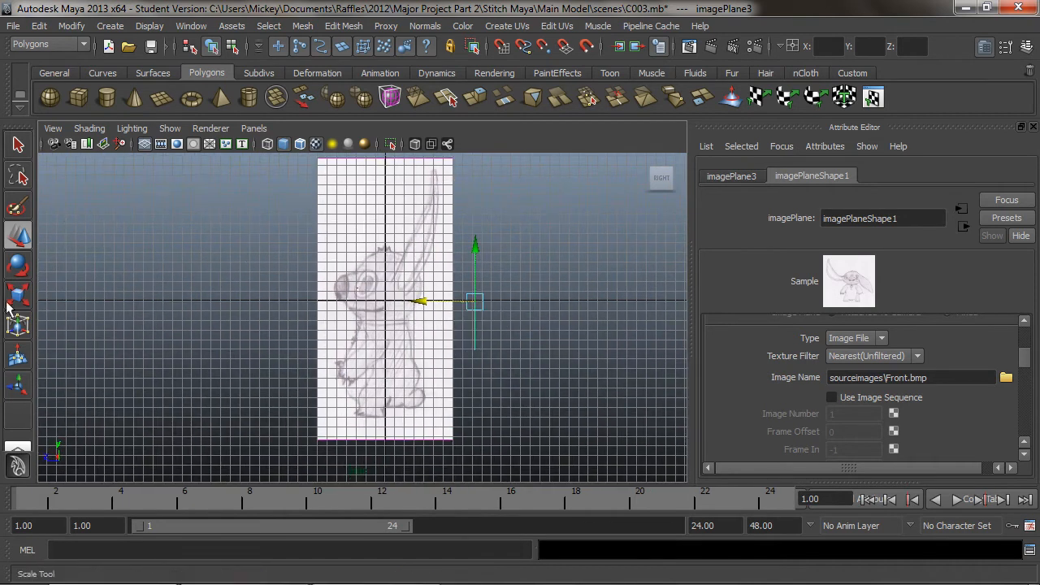
Scale the front image plane uniformly to about 2.91 to match the side drawing's height, raising it slightly to about 0.19 cm on Y
key(r)
drag(476, 302, 604, 303)
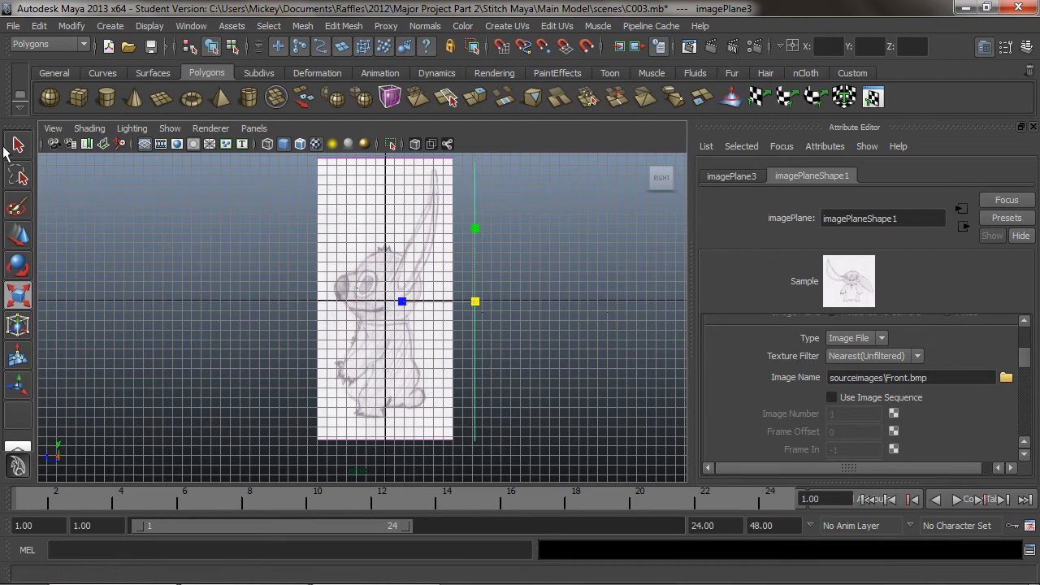
click(18, 235)
drag(477, 254, 478, 250)
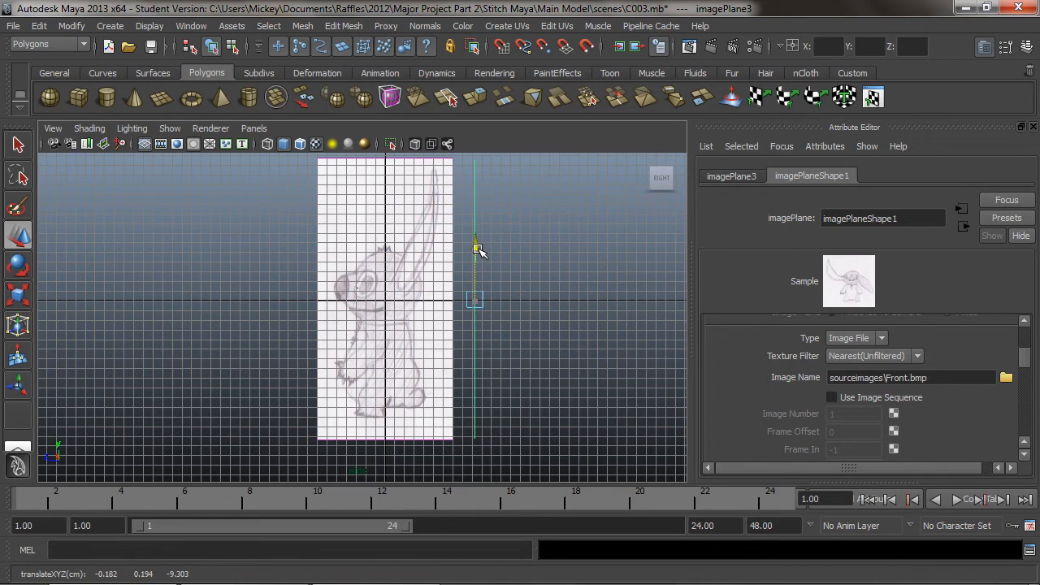
click(29, 291)
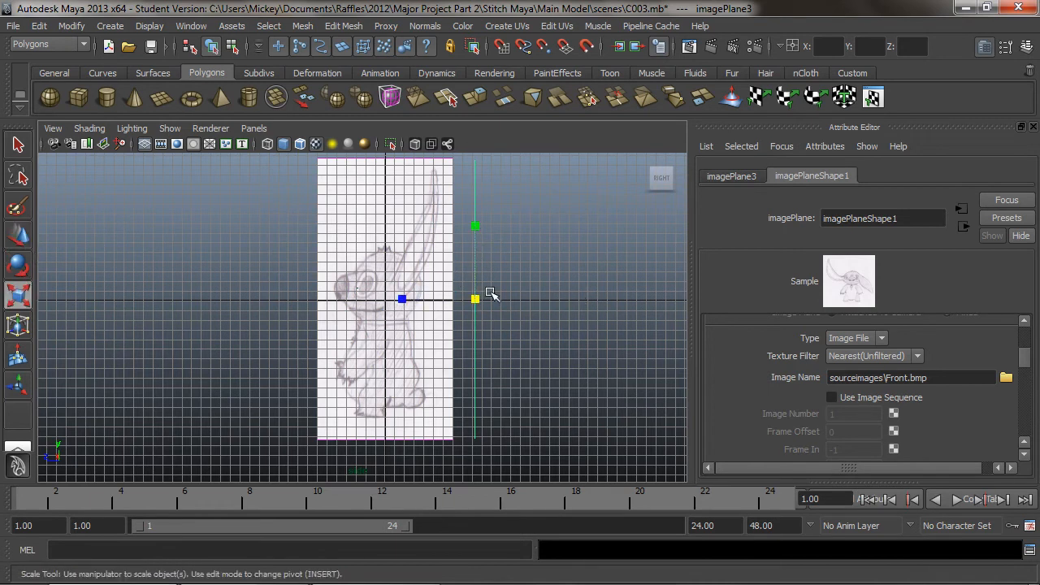
drag(474, 299, 476, 297)
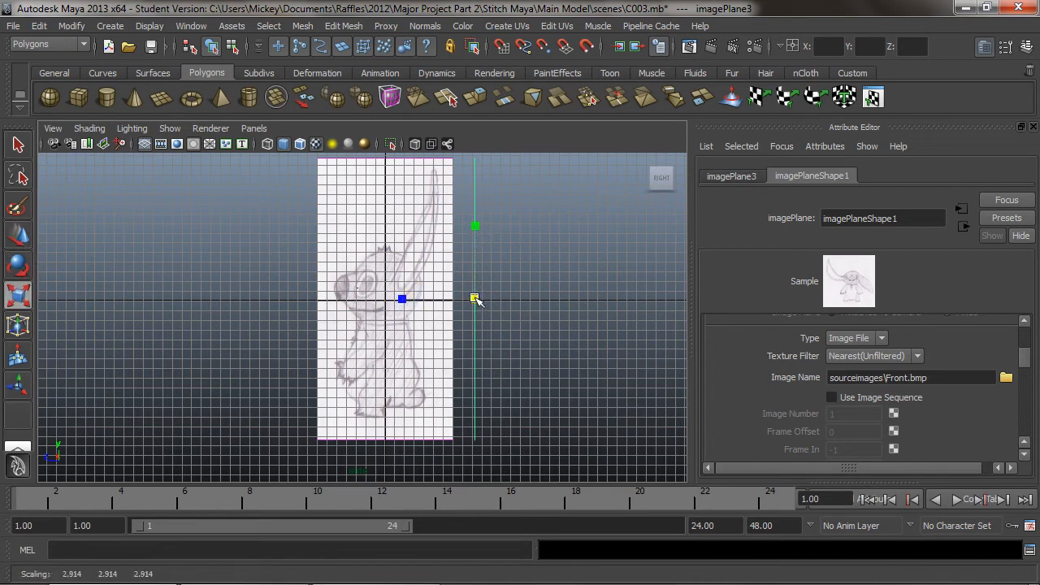
Return to the perspective view and move the front image plane back to about -63 cm on Z, well behind the grid
click(259, 129)
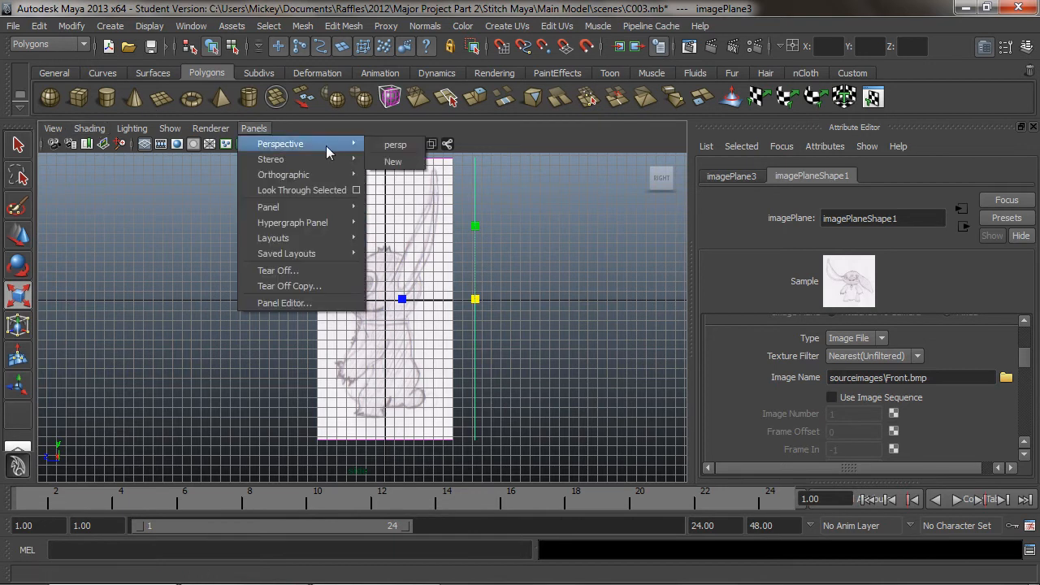
click(395, 144)
mouse_move(349, 325)
alt+mouse_down()
mouse_move(382, 322)
mouse_move(333, 323)
alt+mouse_up()
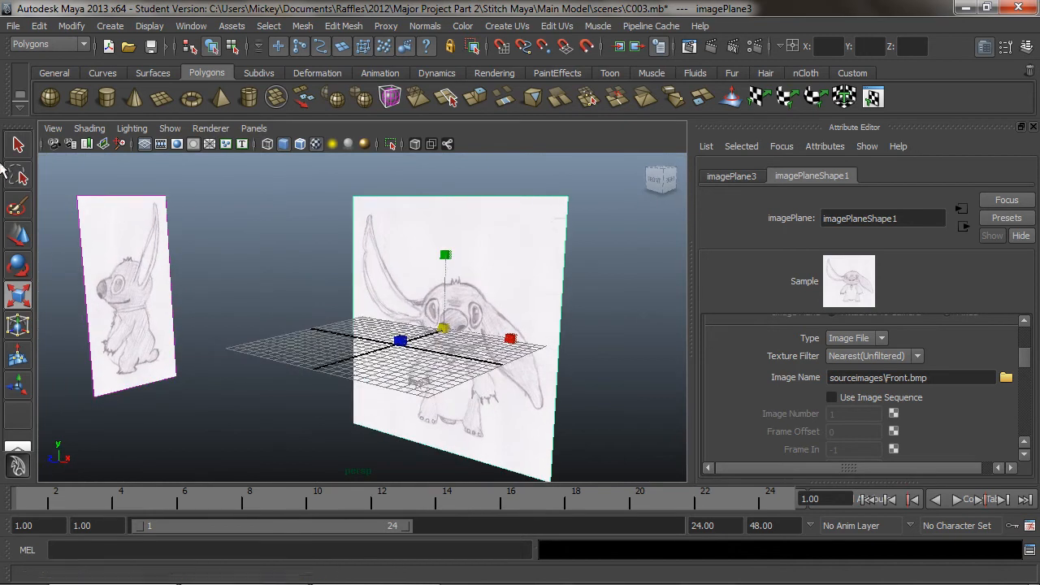
click(18, 235)
drag(415, 336, 577, 277)
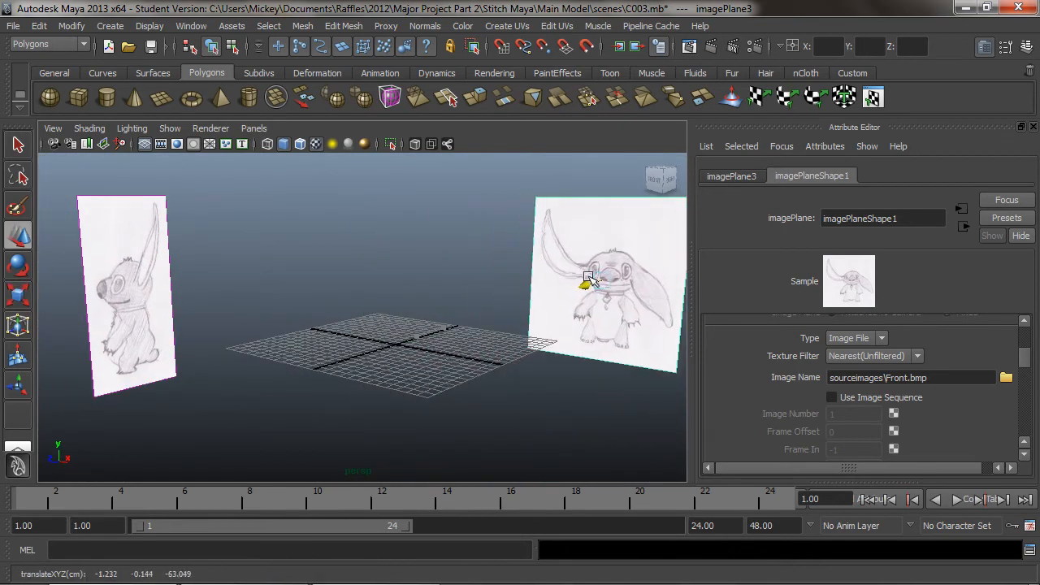
Inspect the placement of the front and side reference planes around the grid from several angles
alt+drag(404, 297, 328, 296)
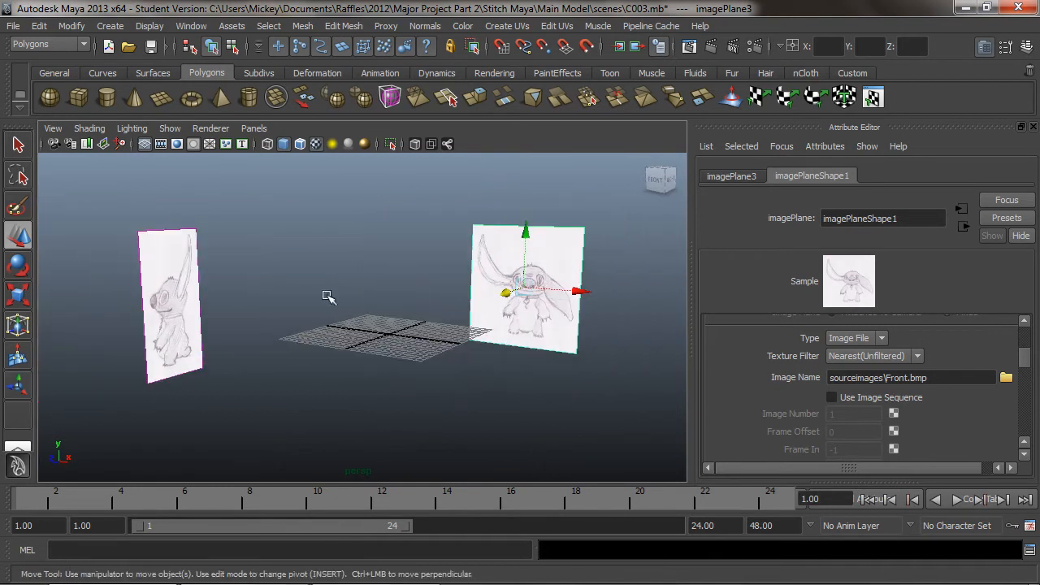
mouse_move(395, 307)
alt+mouse_down()
mouse_move(457, 314)
mouse_move(391, 311)
alt+mouse_up()
mouse_move(420, 304)
alt+right_down()
mouse_move(358, 302)
mouse_move(420, 290)
alt+right_up()
alt+middle_drag(333, 292, 334, 303)
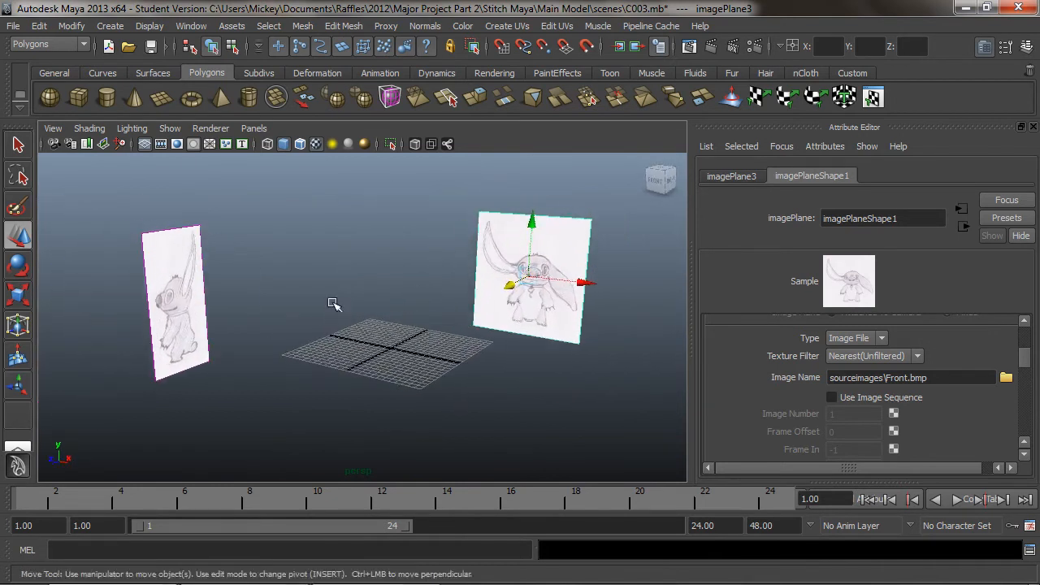
alt+right_drag(333, 304, 391, 306)
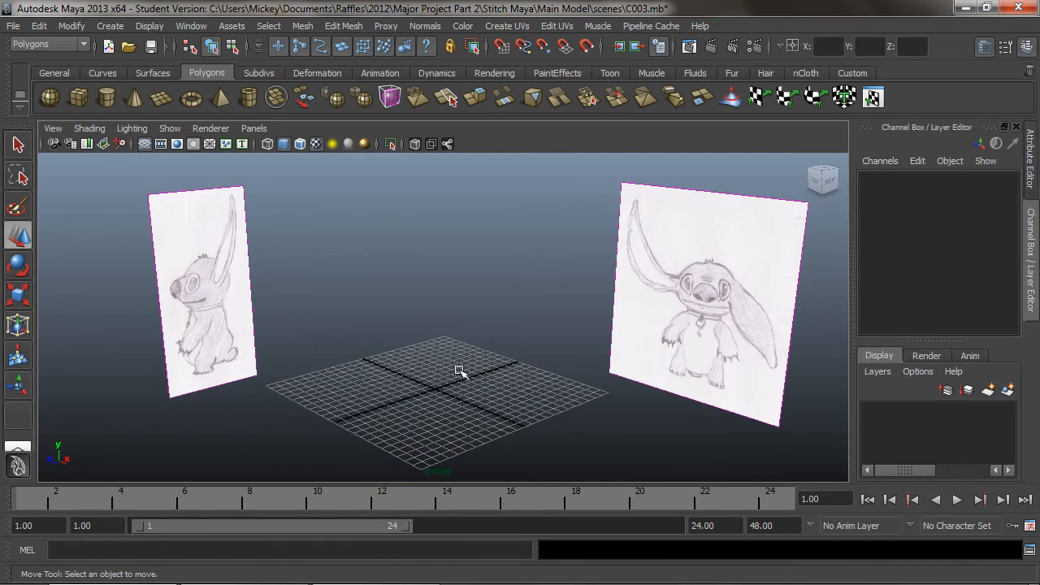
alt+drag(435, 370, 487, 387)
alt+right_drag(447, 384, 384, 380)
alt+drag(407, 374, 430, 345)
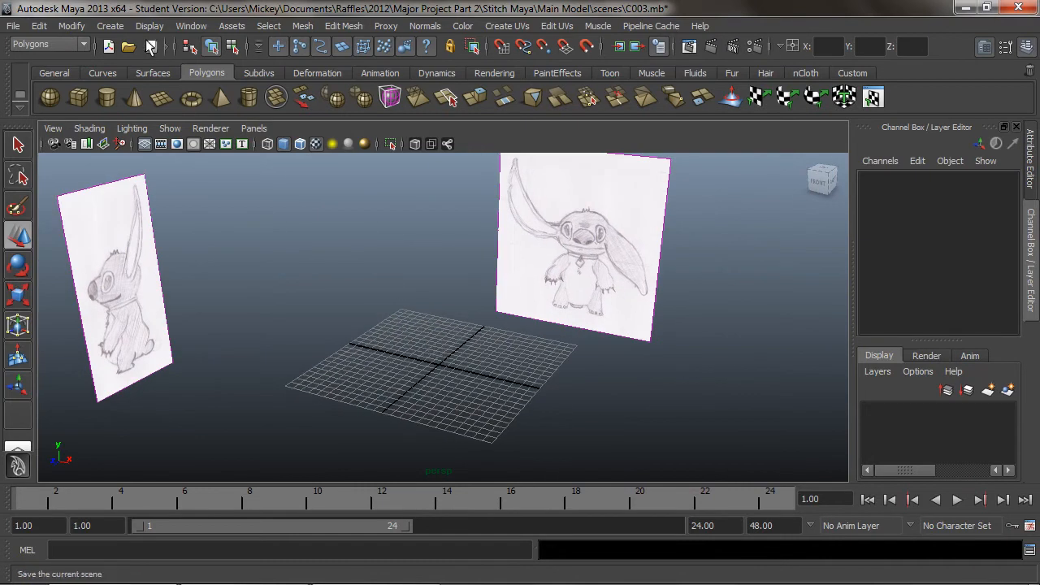
Create a polygon cube at the grid centre and set its Translate X and Translate Z to 0
click(79, 98)
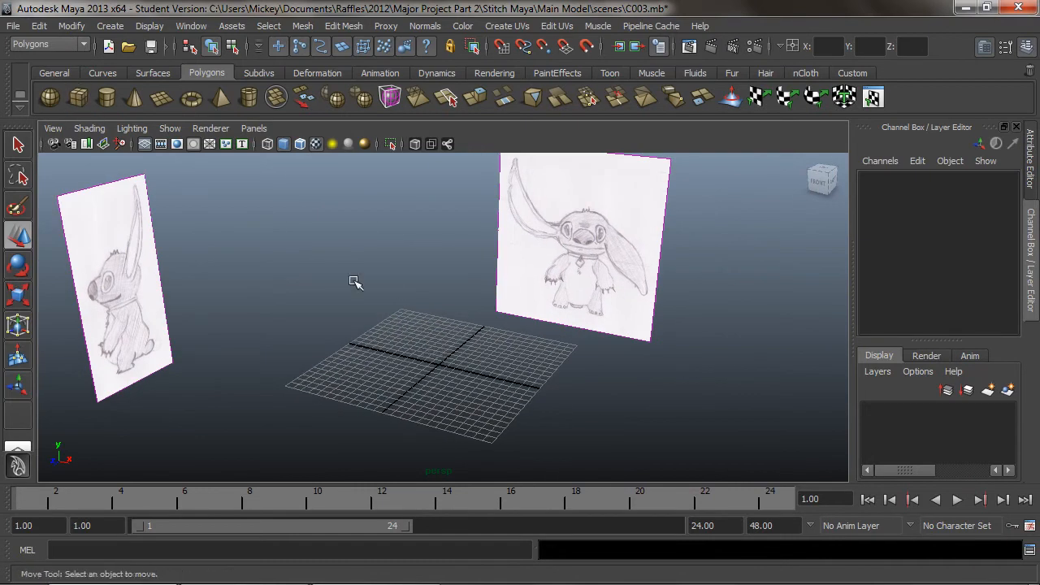
click(441, 364)
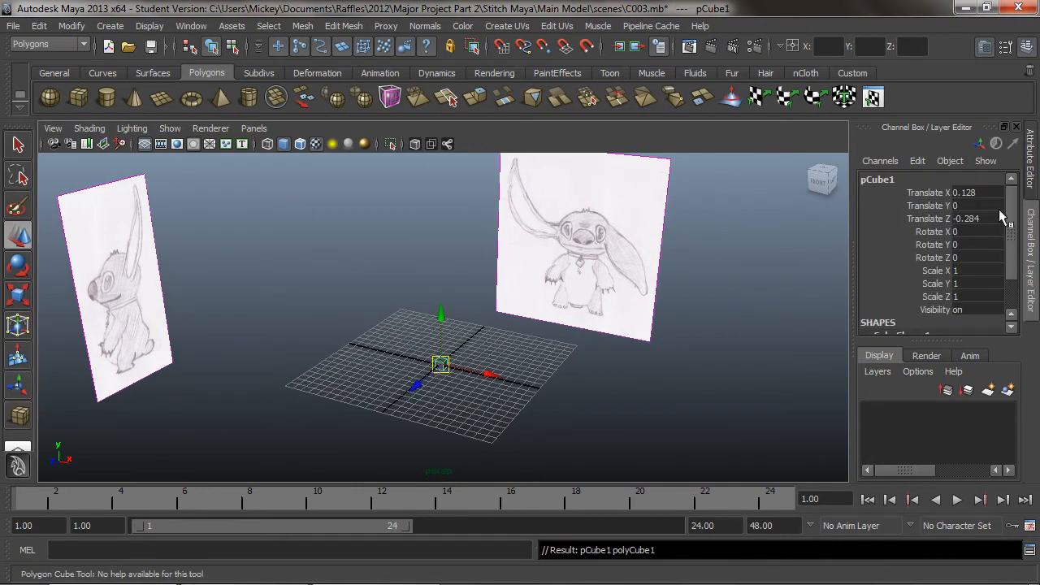
click(980, 192)
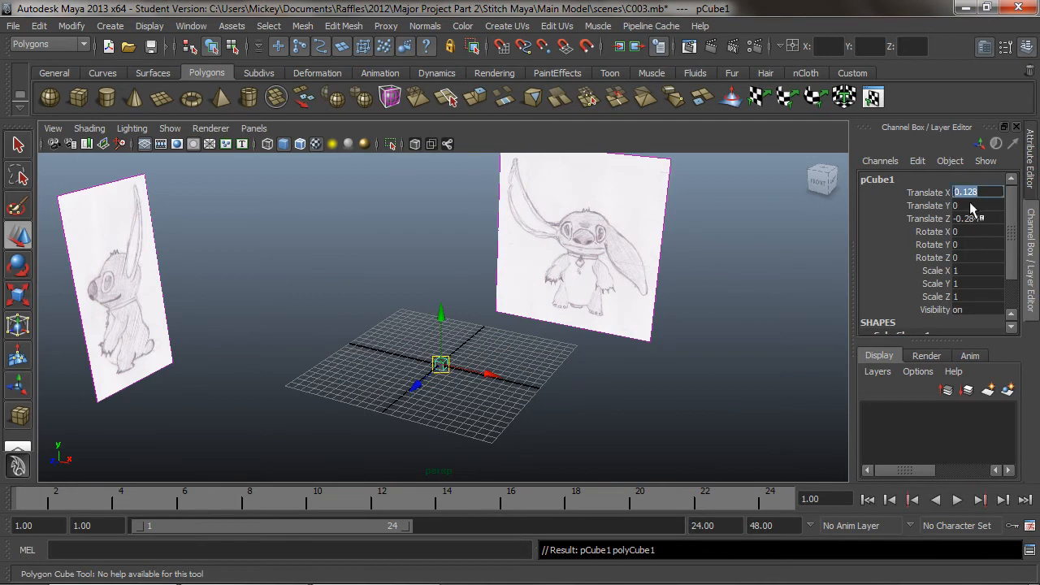
text(0)
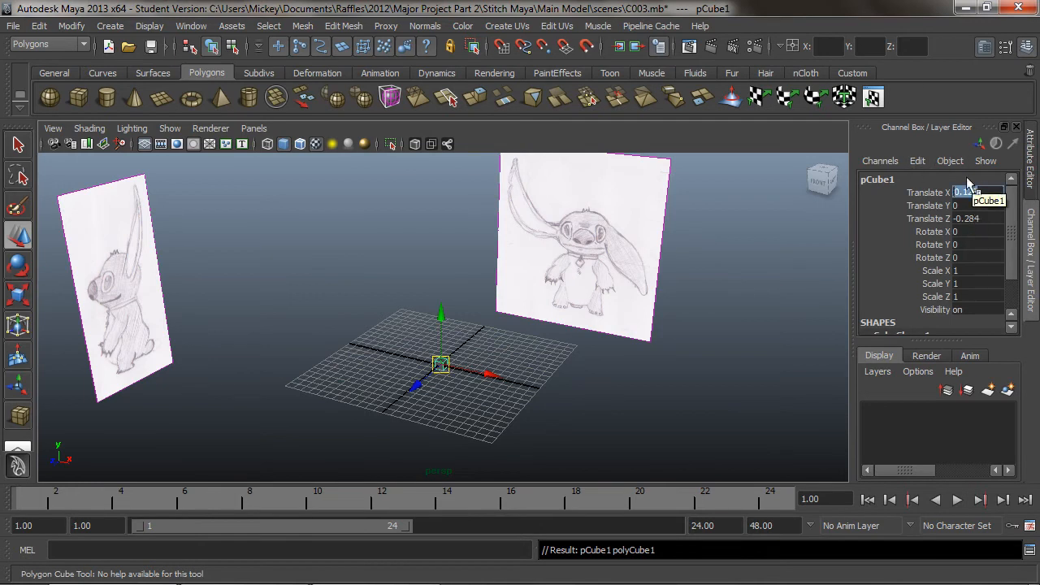
key(Return)
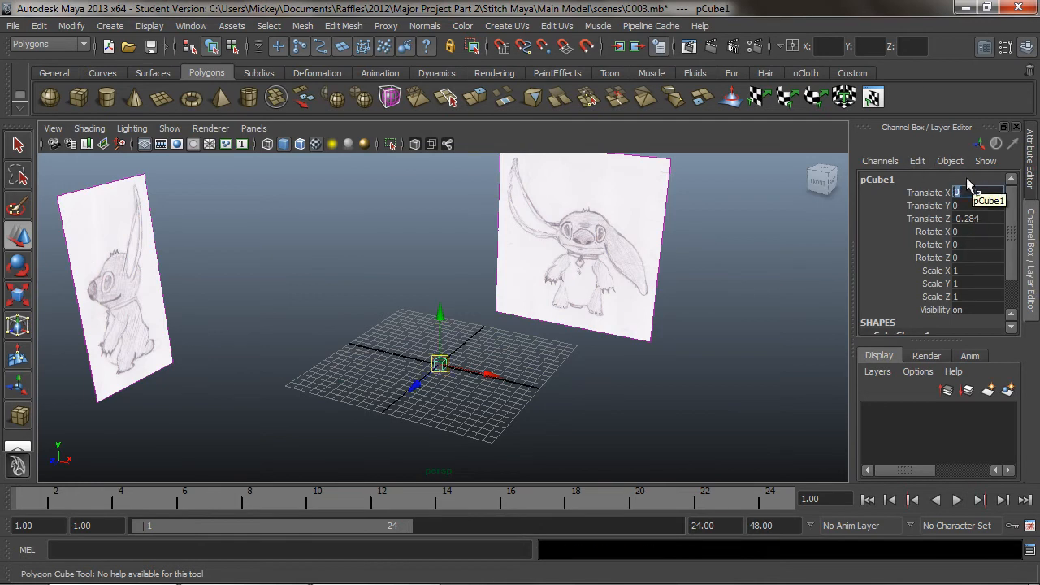
click(989, 217)
text(0)
key(Return)
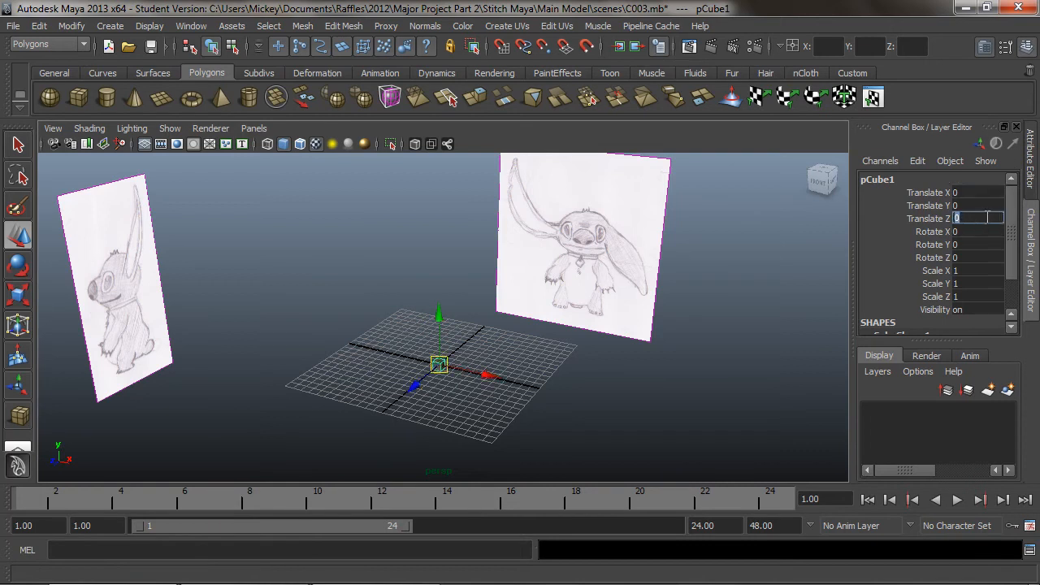
Review the cube's creation parameters and examine the cube from the front against the front reference drawing
scroll(1008, 250, down, 3)
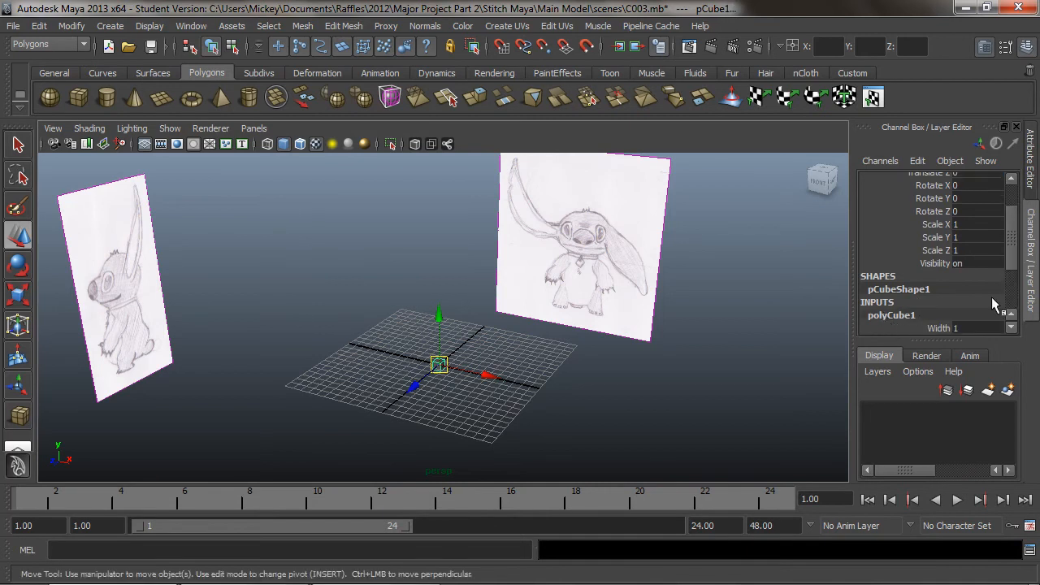
scroll(1010, 250, down, 1)
drag(1008, 245, 1015, 296)
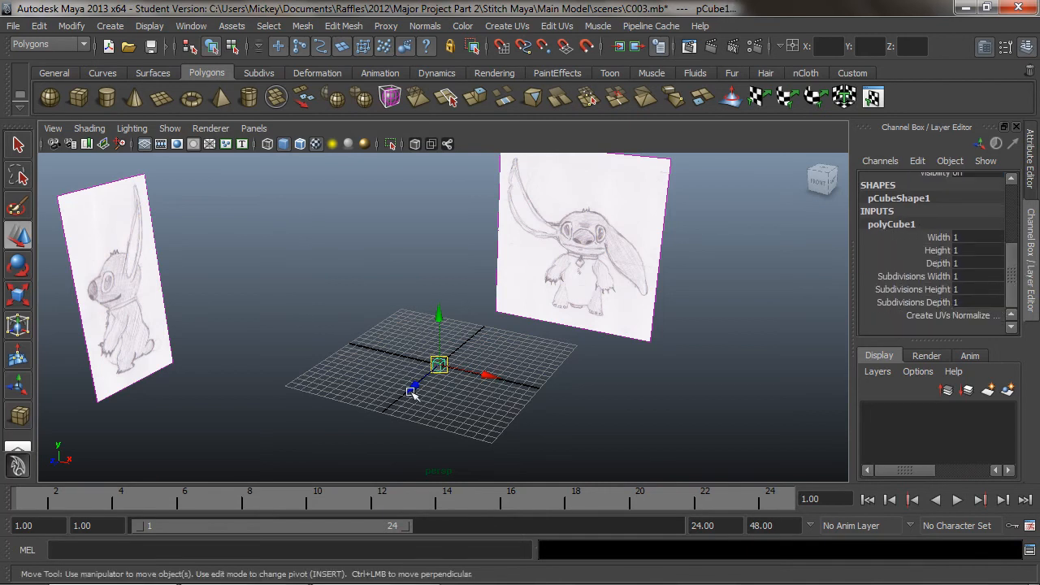
click(439, 397)
scroll(439, 397, up, 5)
alt+middle_drag(453, 406, 462, 147)
alt+drag(399, 195, 454, 220)
alt+middle_drag(454, 221, 455, 344)
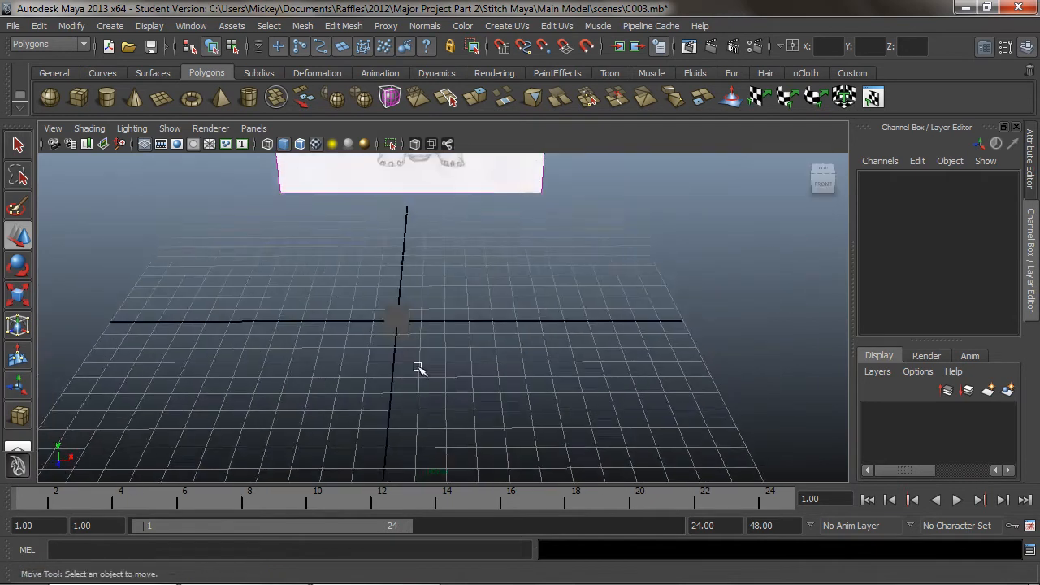
alt+drag(417, 386, 414, 332)
alt+middle_drag(411, 333, 431, 342)
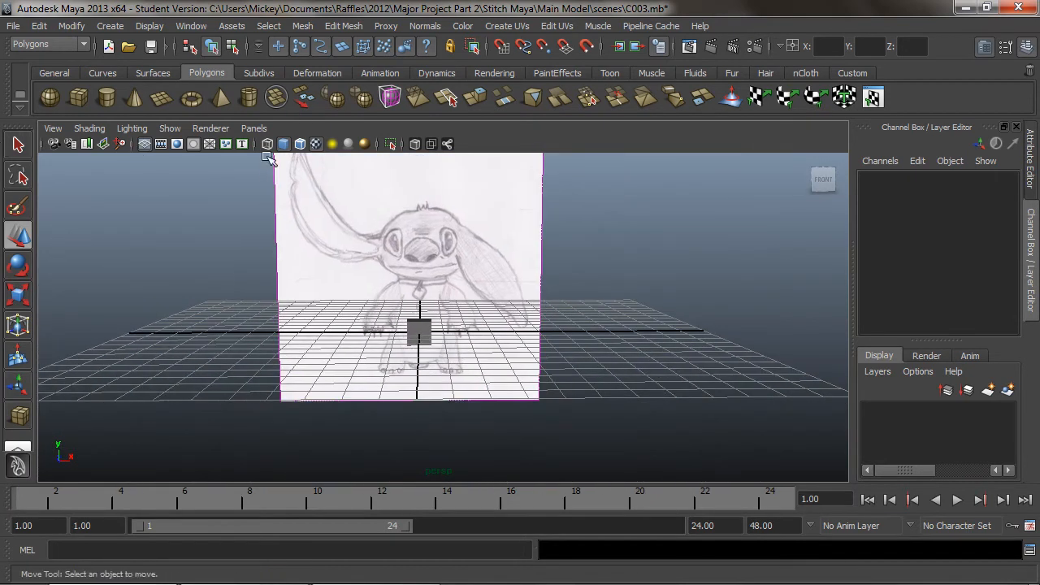
In the orthographic front view, move the cube up to about 1.17 on Y, over the drawing's nose
click(253, 129)
mouse_move(325, 175)
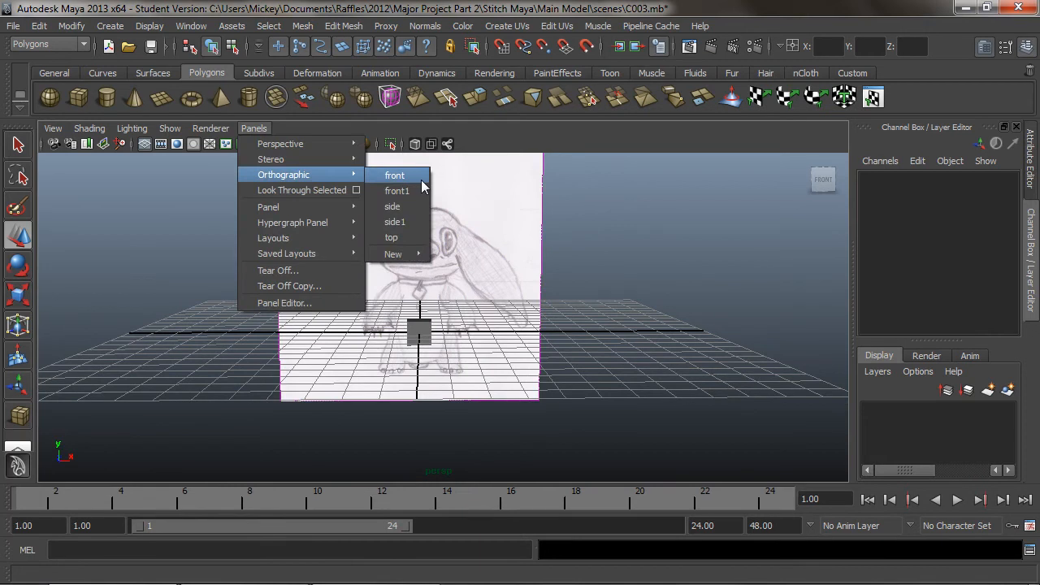
click(422, 179)
scroll(462, 365, down, 5)
scroll(401, 291, up, 2)
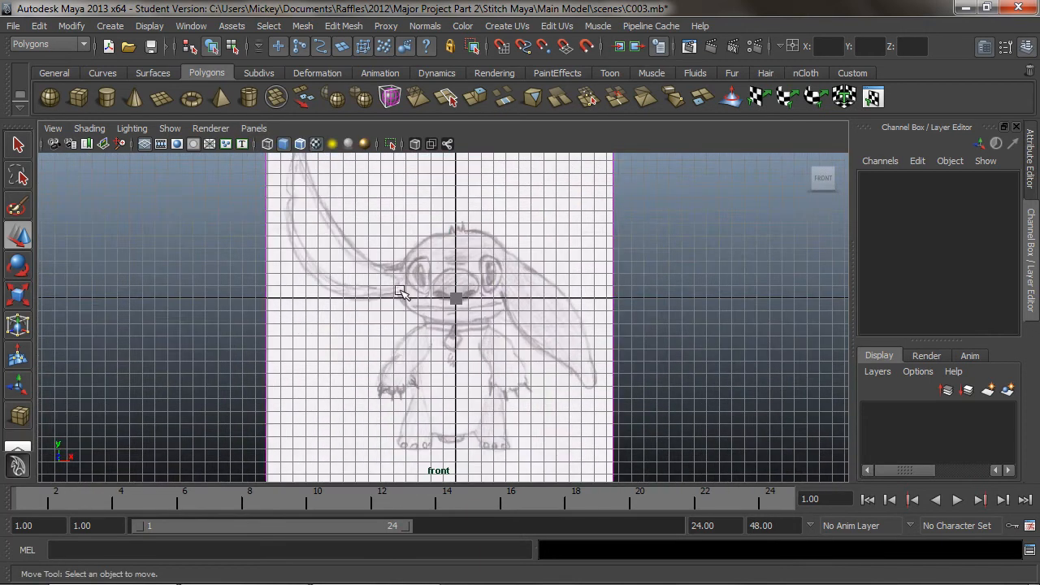
click(457, 299)
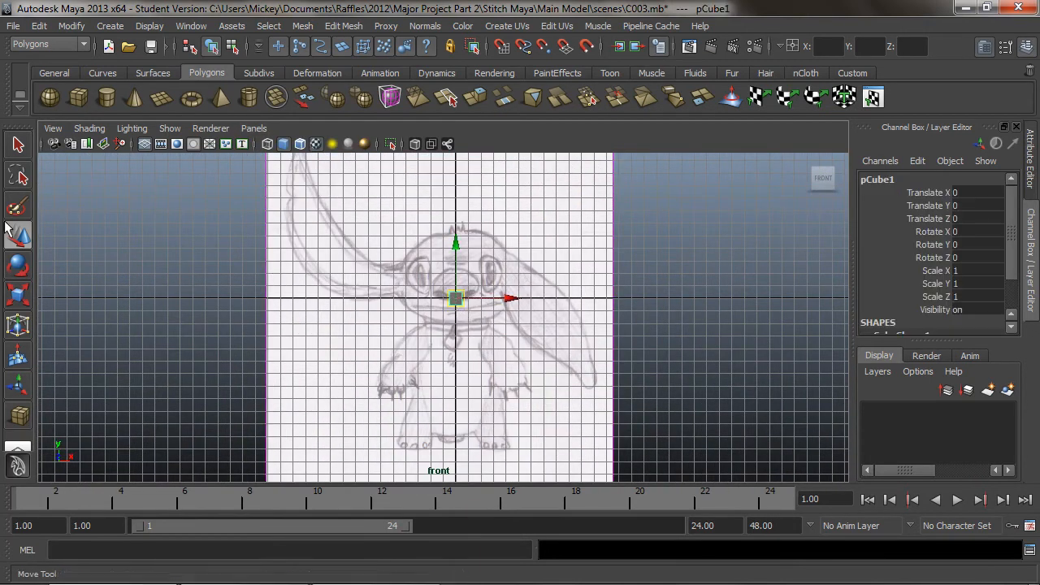
drag(458, 248, 460, 234)
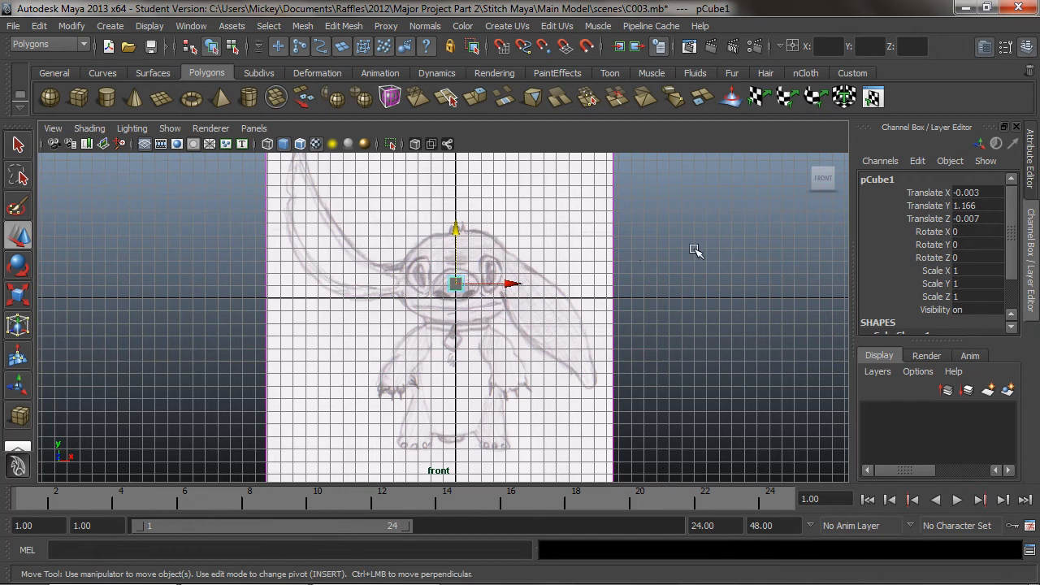
Scale the cube uniformly to 7.06 and raise it to about 1.43 on Y so it covers the head in the front drawing
double_click(986, 193)
scroll(1021, 260, down, 3)
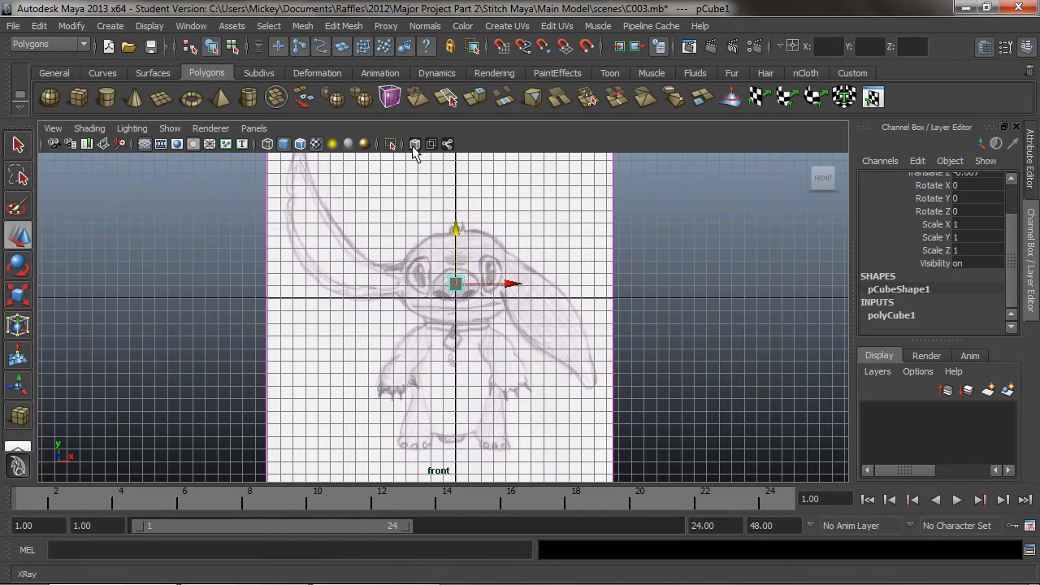
click(18, 296)
drag(446, 281, 523, 258)
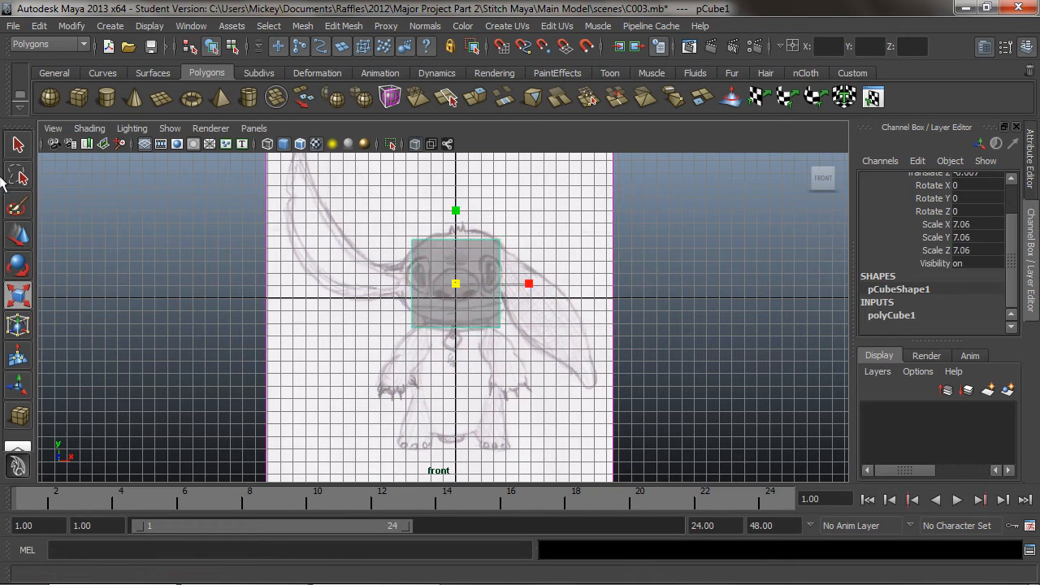
key(w)
drag(456, 230, 457, 227)
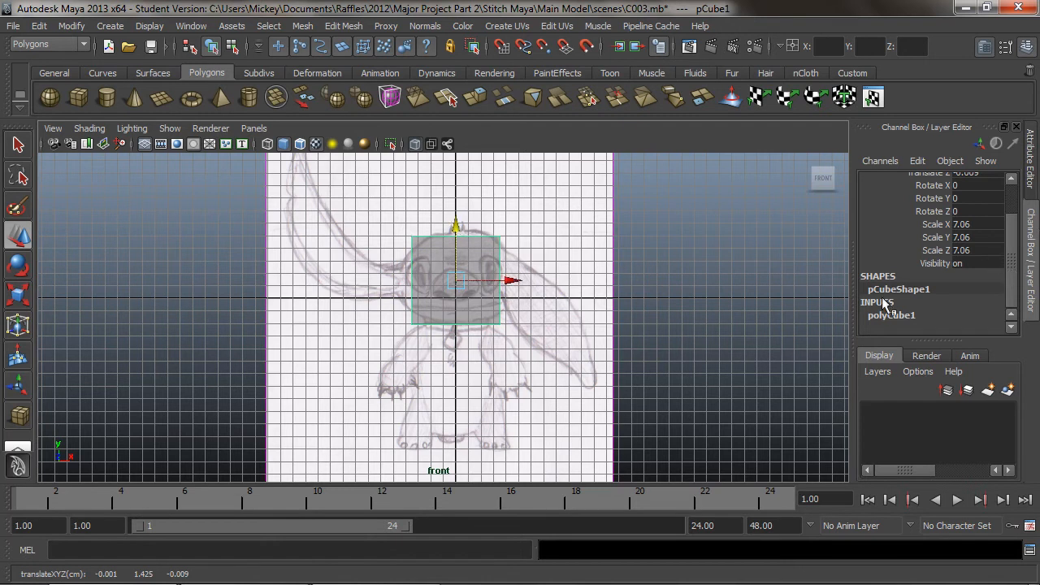
Set the cube's Subdivisions Width, Subdivisions Height and Subdivisions Depth to 6 each
click(891, 316)
drag(1016, 256, 1015, 301)
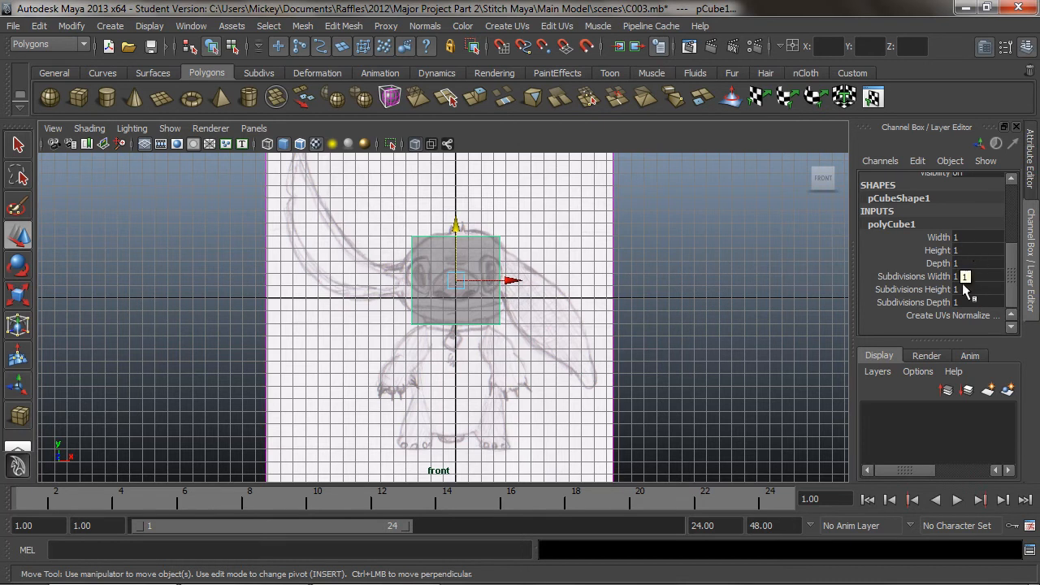
click(960, 278)
key(Return)
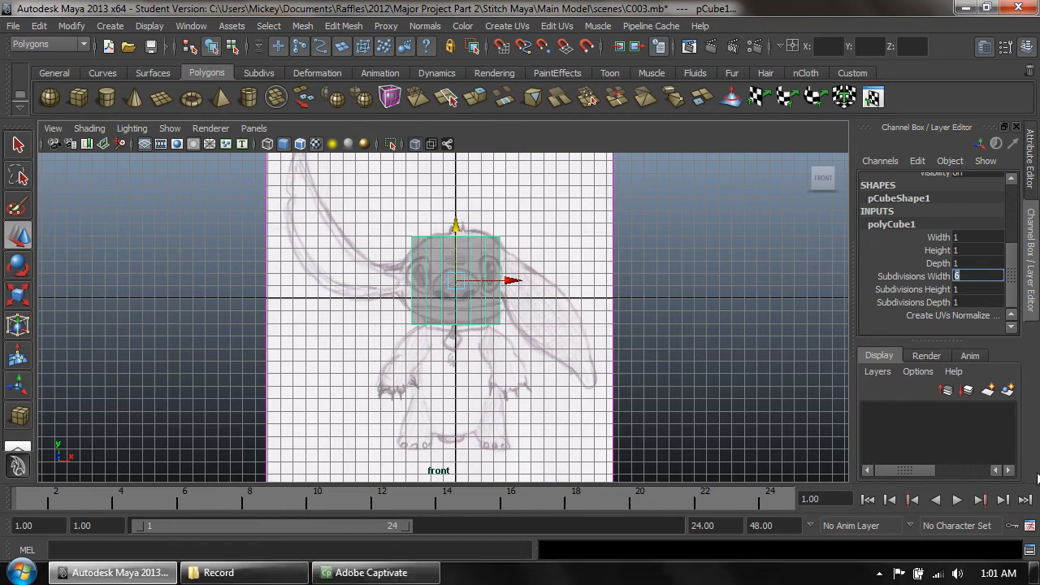
click(975, 289)
text(6)
key(Return)
click(973, 301)
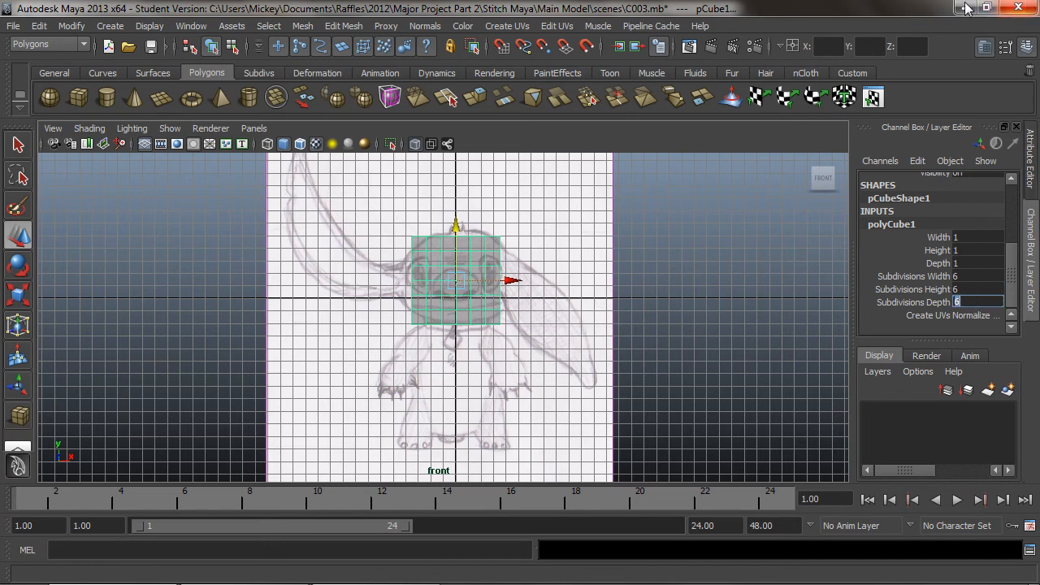
key(Return)
Delete all cube faces on the positive X side of the vertical centre line, leaving half of the head block
right_drag(477, 252, 475, 290)
drag(534, 199, 464, 381)
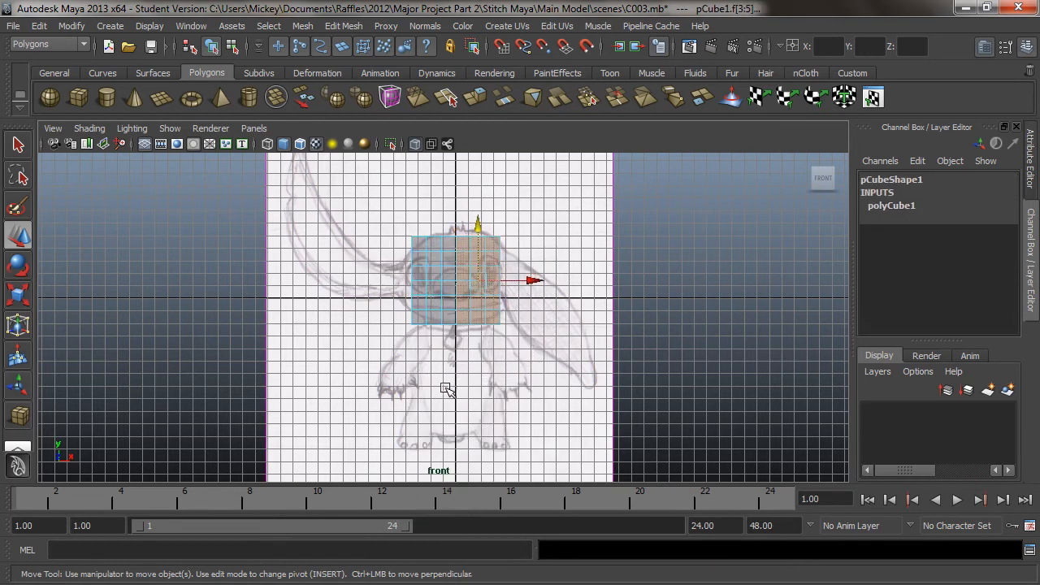
key(Delete)
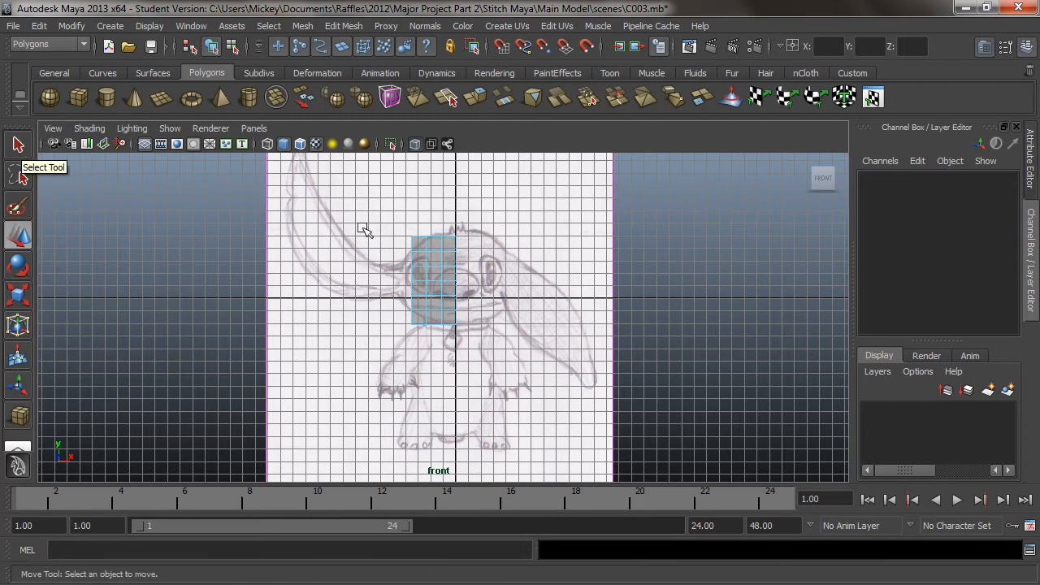
Enable Reflection in the Select Tool's settings
double_click(19, 145)
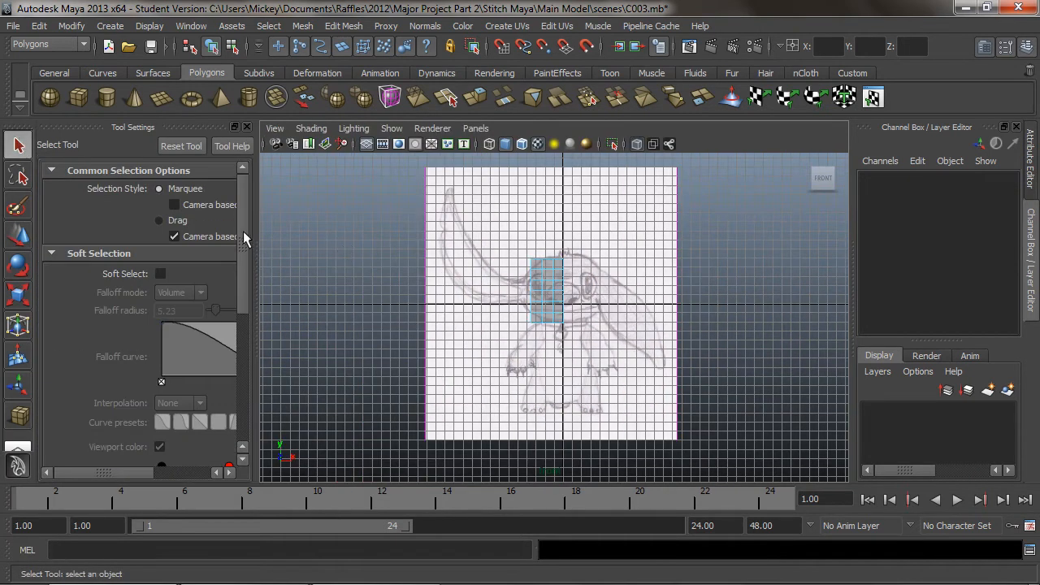
drag(245, 228, 243, 375)
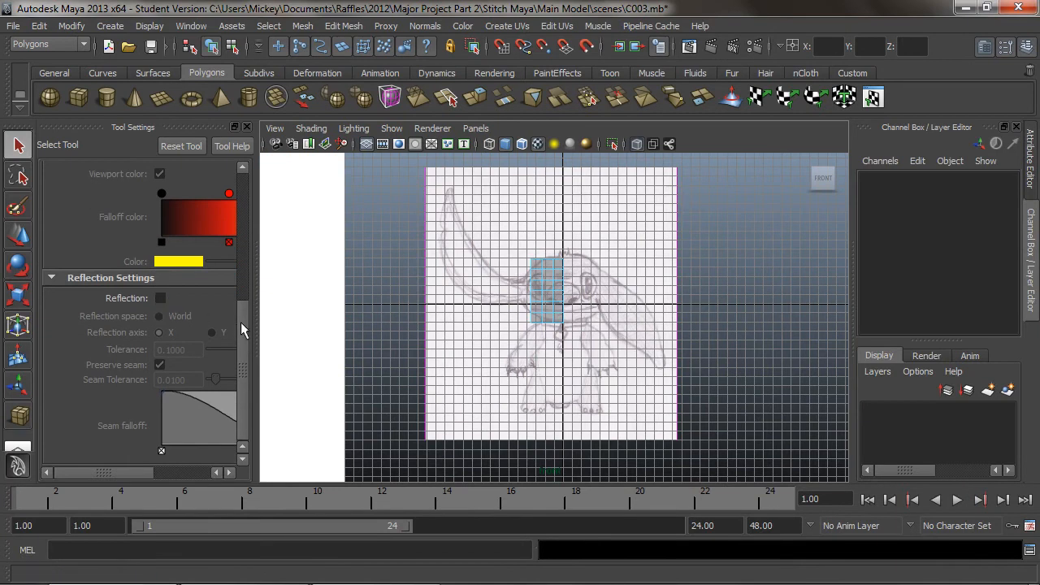
click(162, 298)
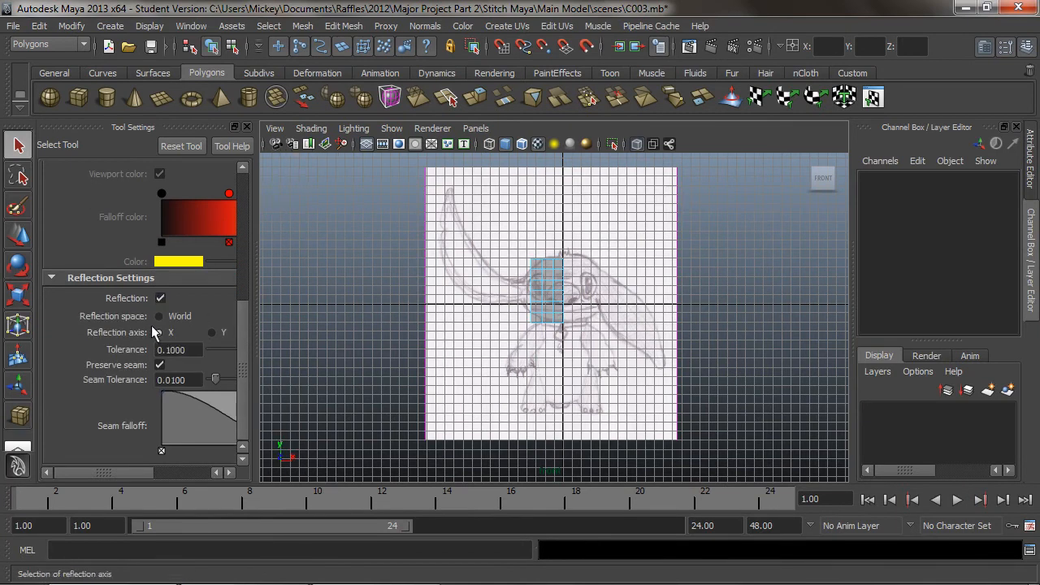
drag(246, 340, 120, 166)
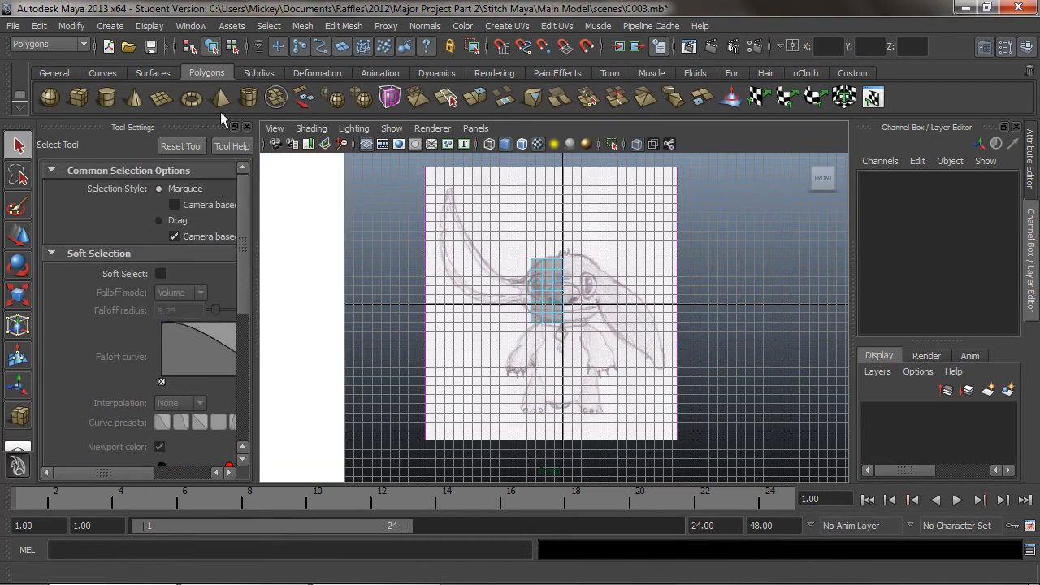
click(247, 127)
Examine the remaining half cube against the front drawing and from an angle in the perspective view
scroll(472, 294, up, 5)
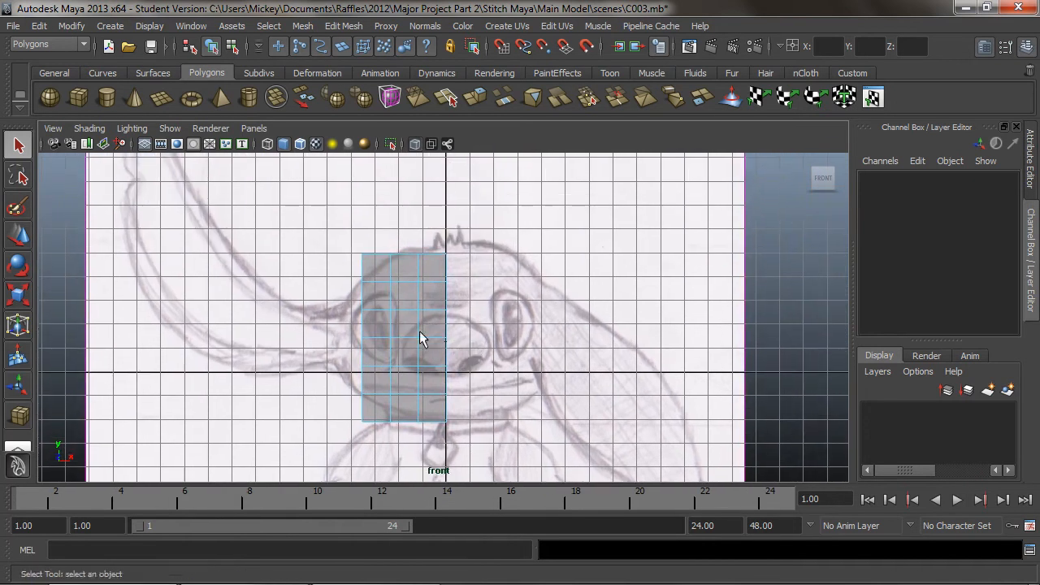
click(253, 128)
mouse_move(348, 146)
click(396, 146)
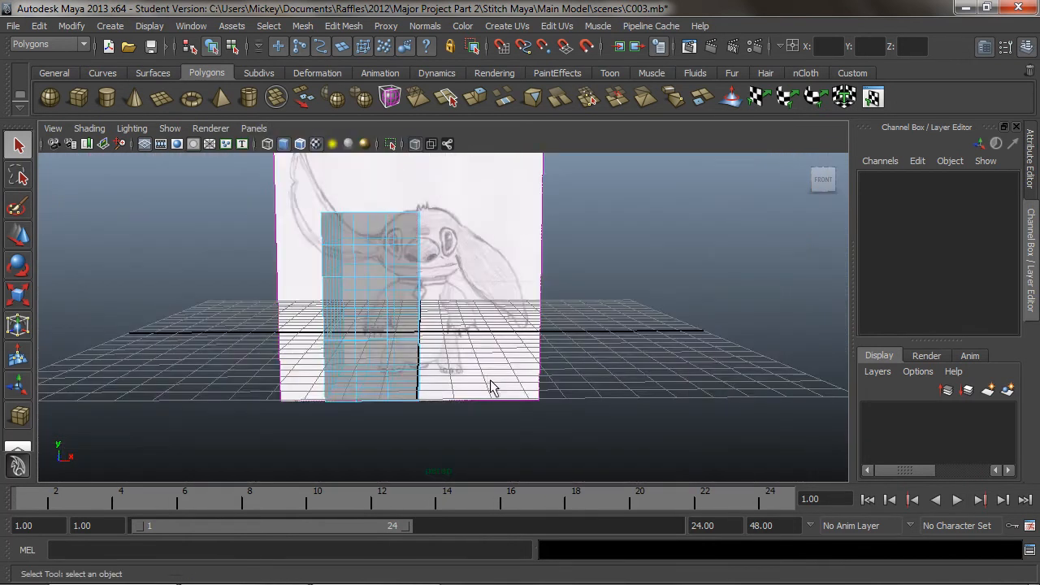
scroll(455, 303, down, 3)
scroll(439, 304, up, 6)
mouse_move(402, 311)
alt+mouse_down()
mouse_move(372, 343)
mouse_move(339, 295)
mouse_move(387, 318)
mouse_move(265, 300)
mouse_move(244, 203)
alt+mouse_up()
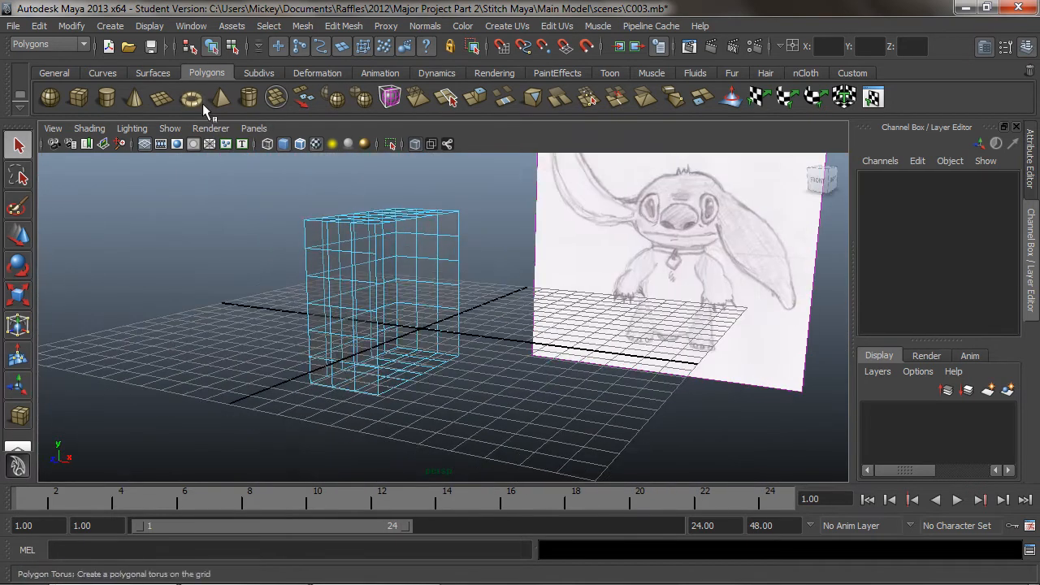
In the orthographic side view, move the front vertices of the cube's top row back to the drawing's forehead outline
click(253, 129)
mouse_move(329, 147)
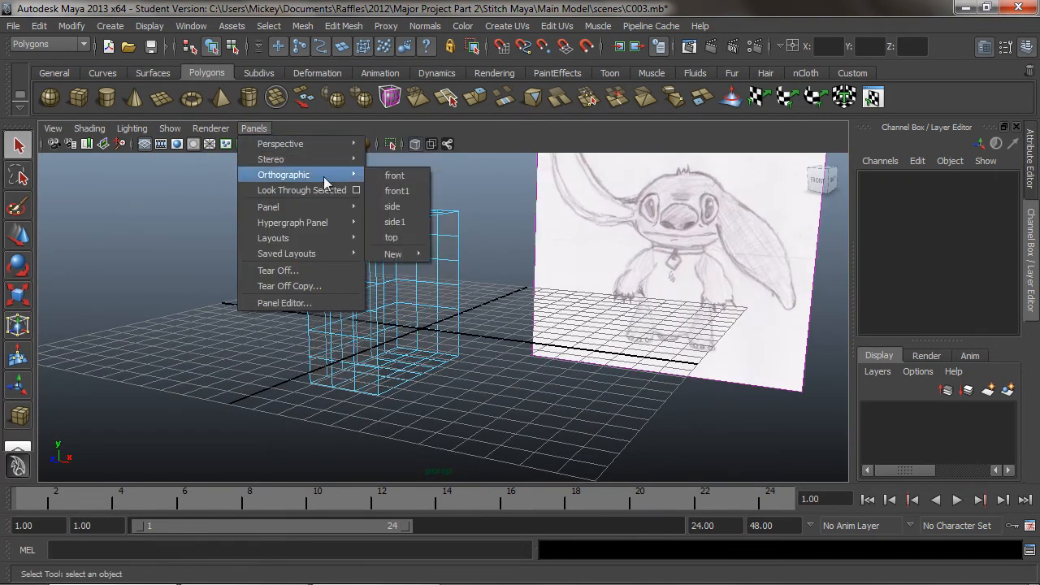
mouse_move(348, 174)
click(402, 207)
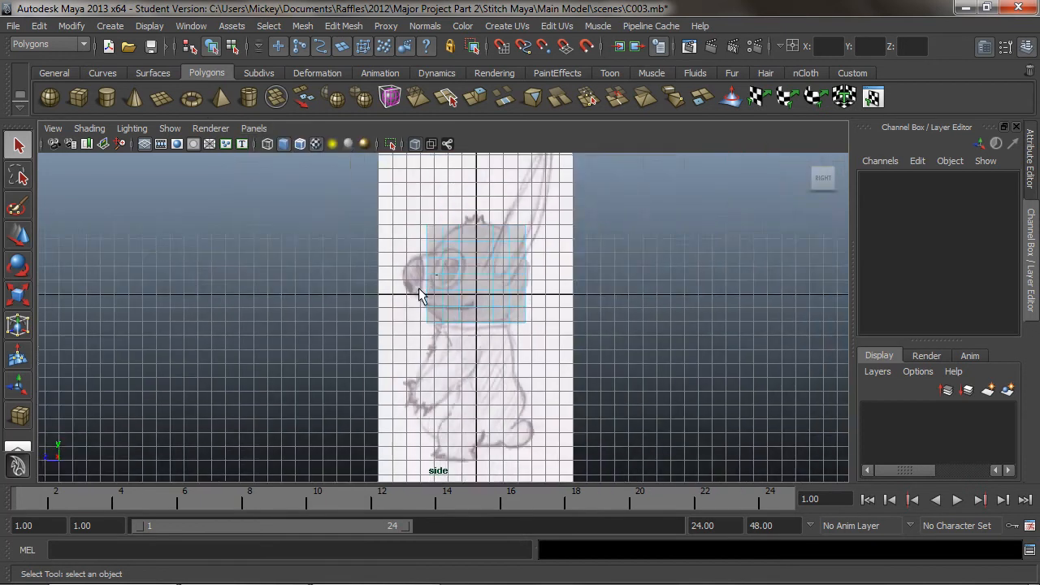
alt+middle_drag(507, 289, 484, 286)
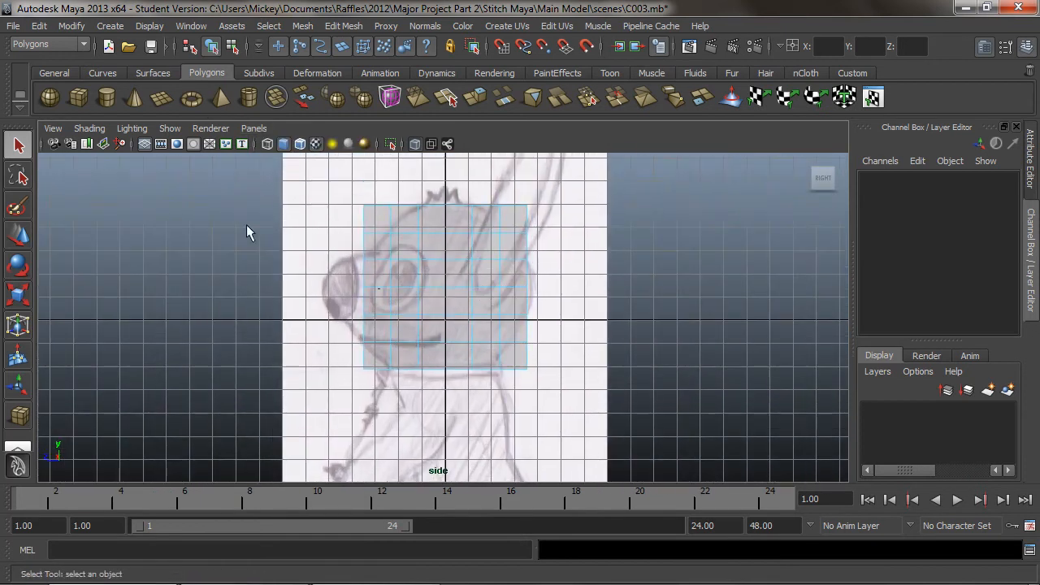
right_drag(399, 274, 346, 269)
drag(347, 207, 422, 217)
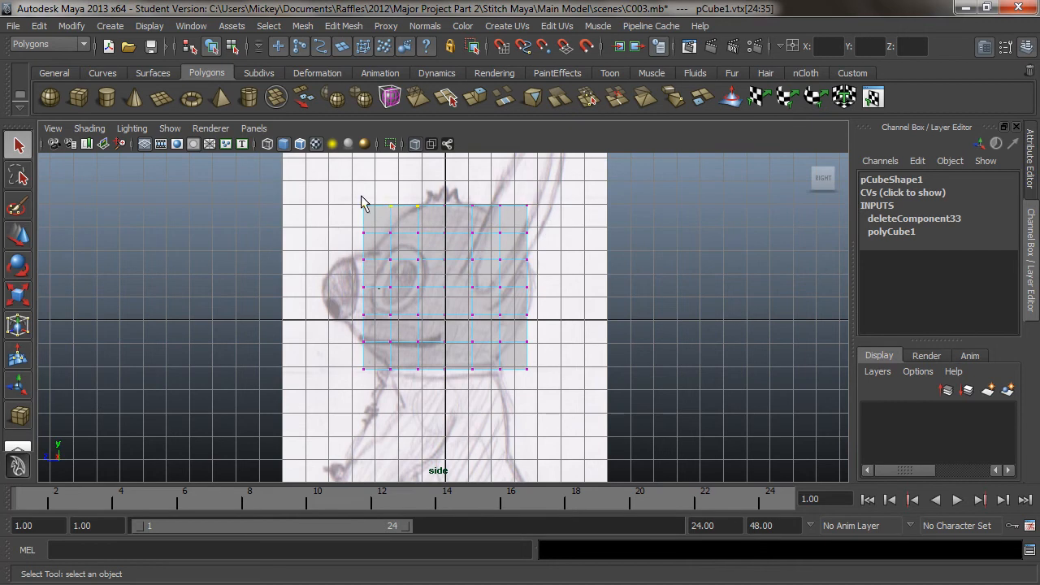
key(w)
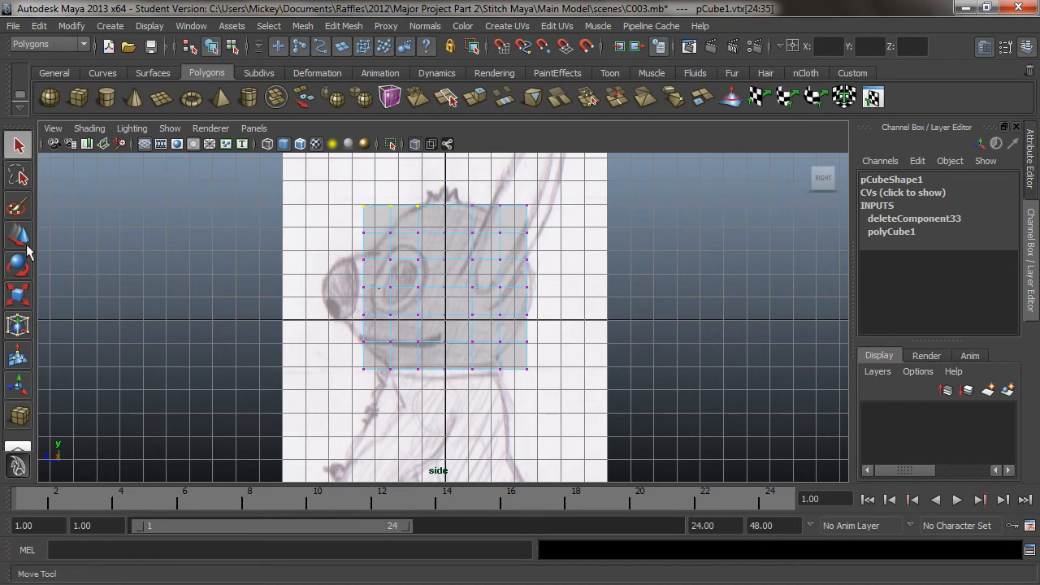
drag(335, 204, 351, 205)
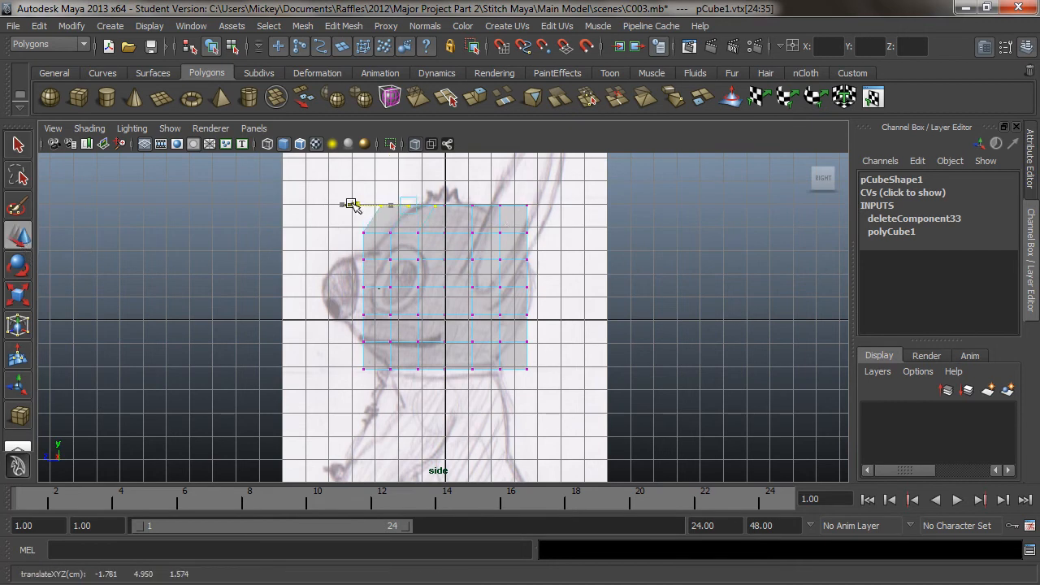
click(357, 193)
drag(416, 216, 404, 216)
Shift the front vertices of the second and third rows back along Z to follow the forehead and brow outline
drag(402, 208, 421, 237)
drag(333, 231, 357, 234)
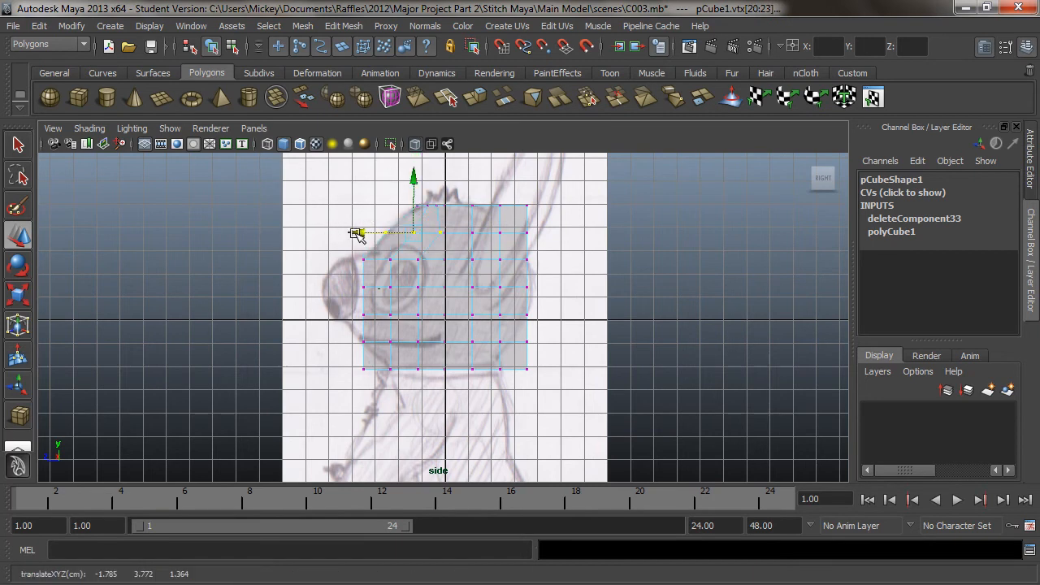
click(334, 205)
click(438, 233)
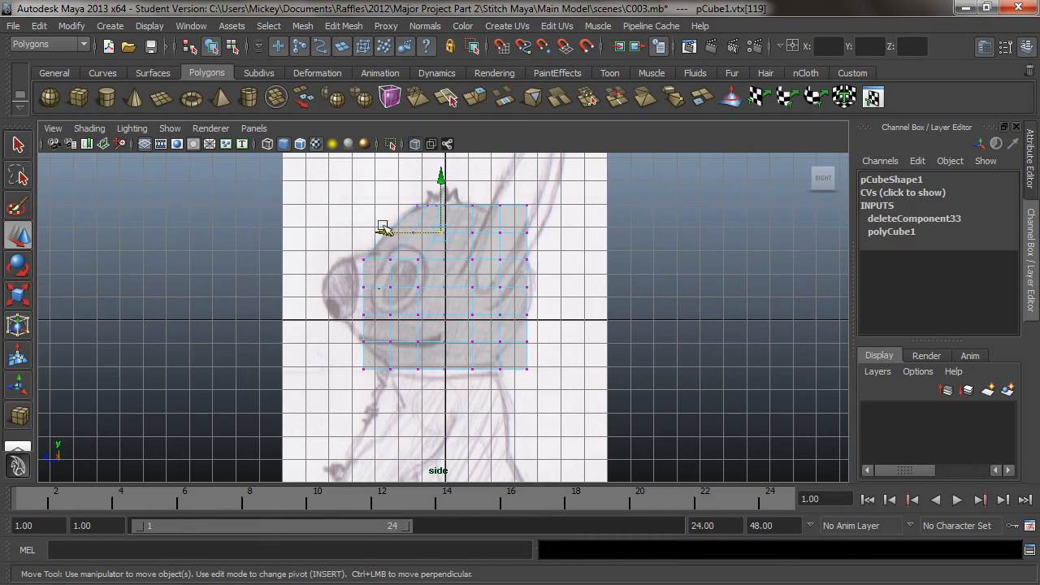
drag(383, 234, 376, 235)
click(335, 246)
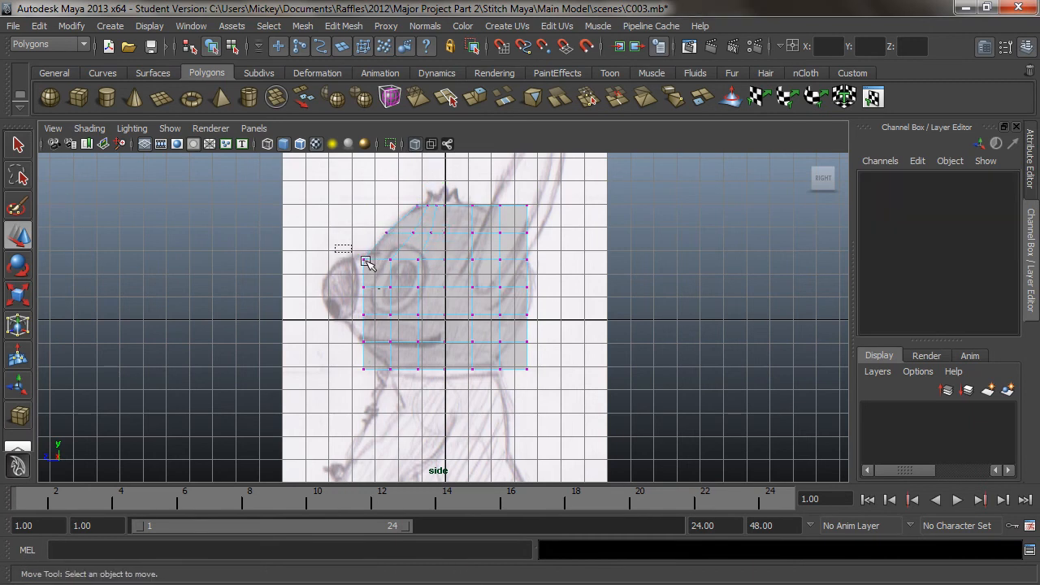
drag(424, 273, 425, 274)
drag(330, 259, 341, 260)
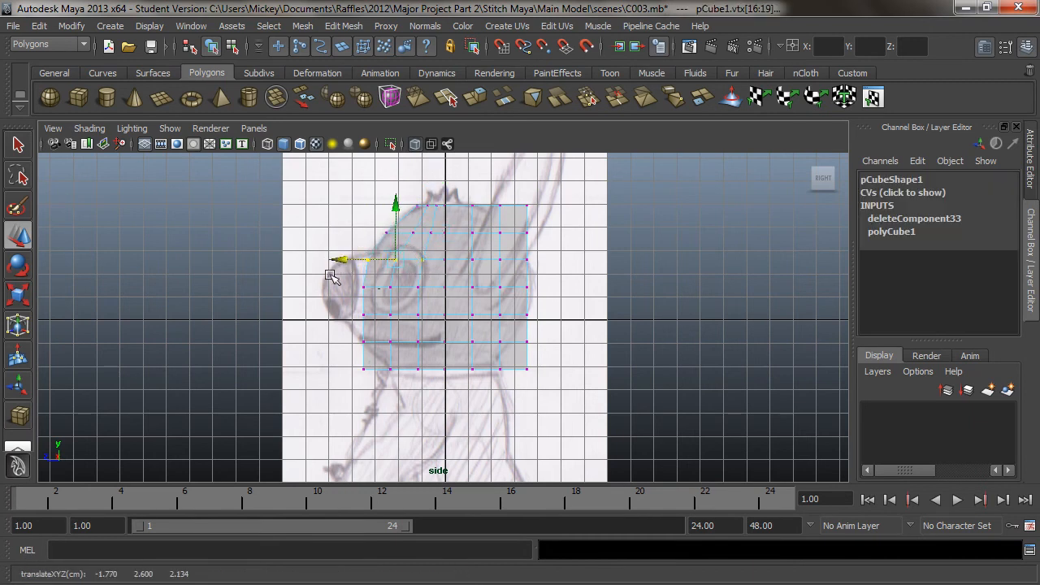
click(360, 282)
drag(432, 307, 433, 307)
Move the rear vertices of the top row forward to round the upper back of the head
drag(547, 195, 426, 207)
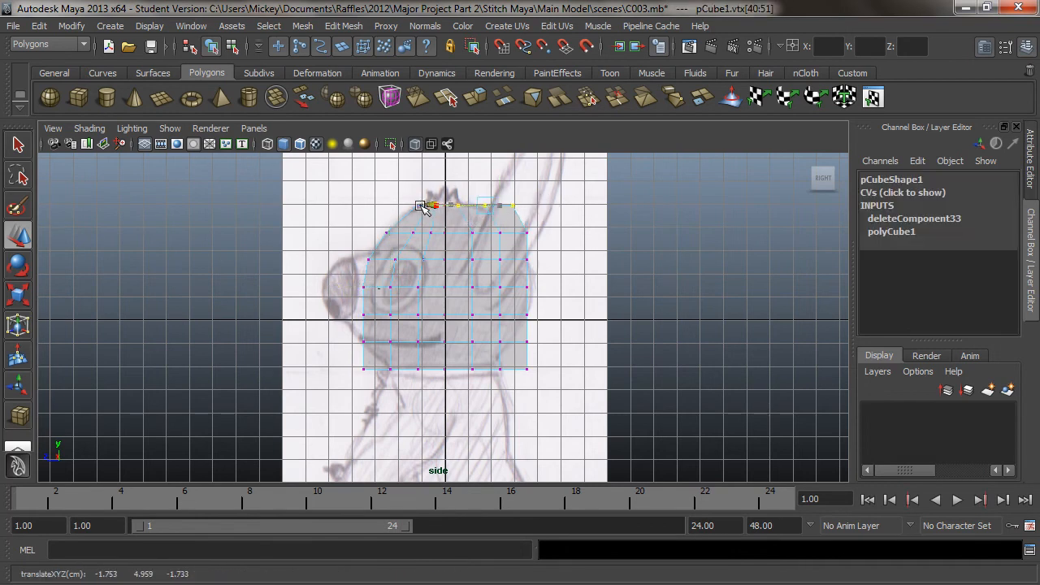
click(557, 213)
drag(525, 190, 437, 204)
click(522, 198)
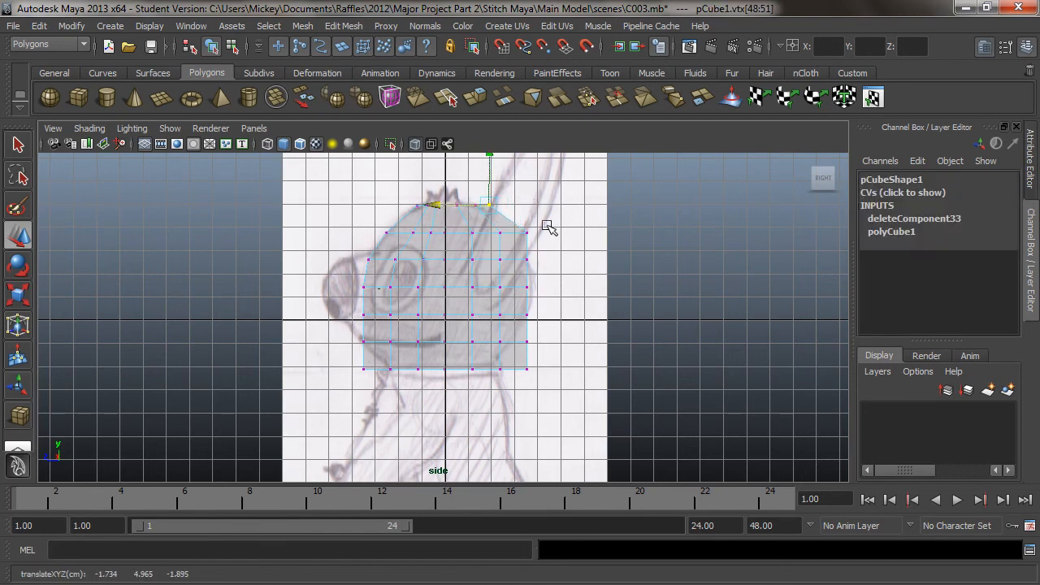
Pull the second row's rear vertices forward and the fourth row's backward to match the skull outline, and even out the second row's spacing
click(517, 231)
drag(479, 245, 431, 235)
click(536, 278)
drag(462, 303, 453, 289)
click(537, 269)
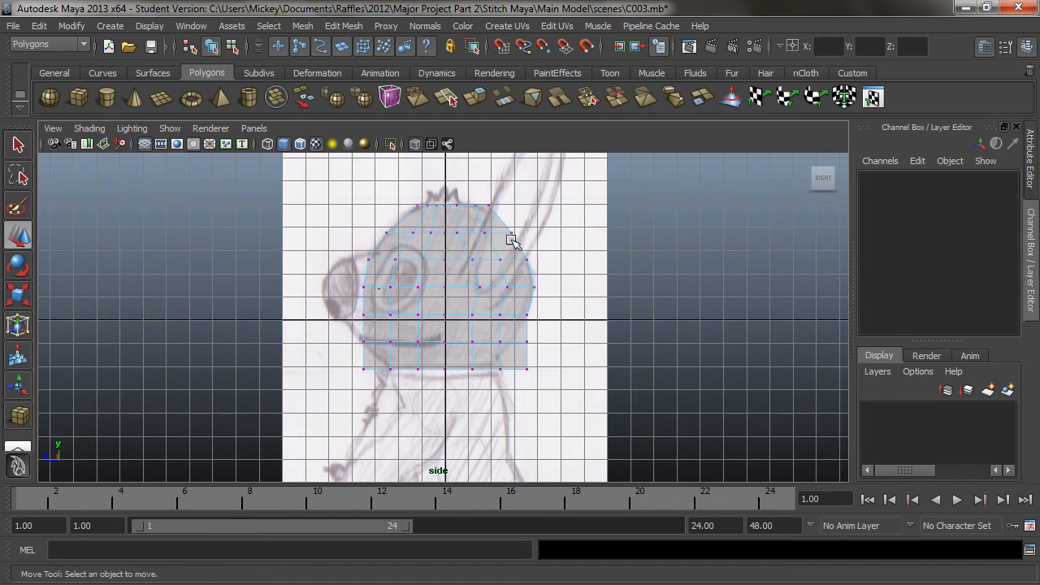
click(454, 234)
drag(414, 235, 410, 234)
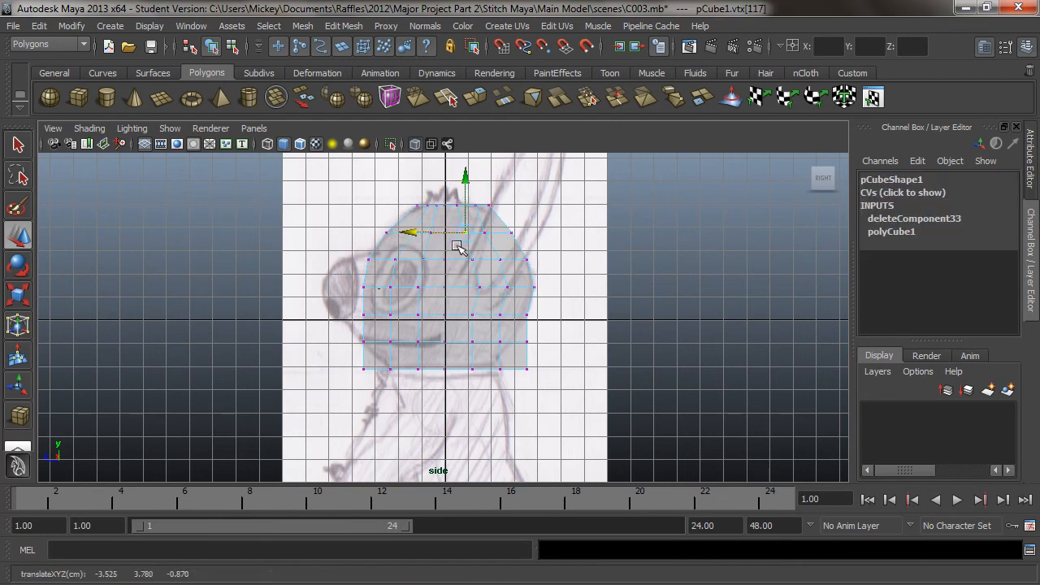
Move the rear vertices of the two lowest rows forward to taper the back of the head towards the neck
click(541, 307)
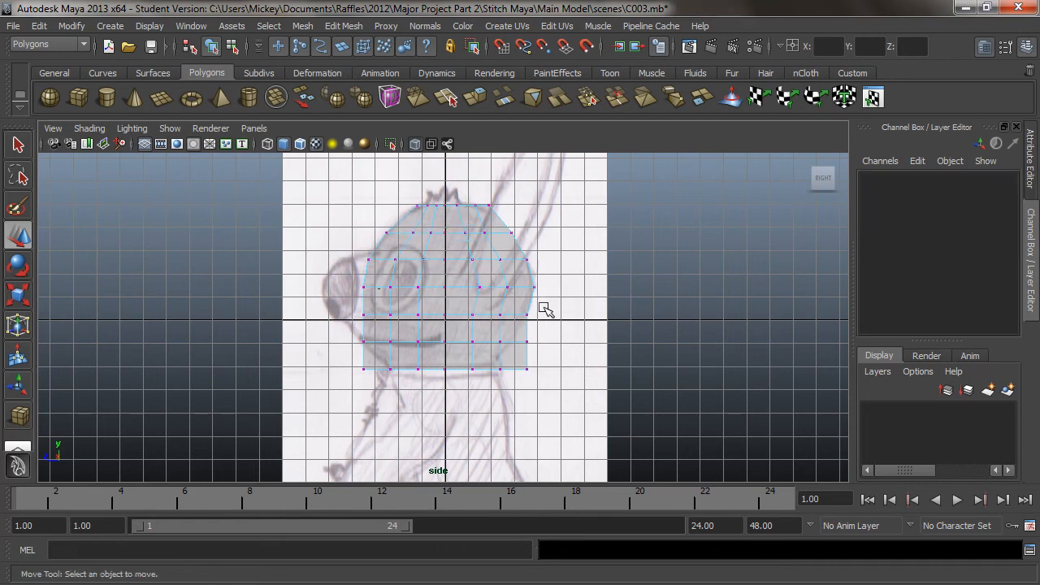
drag(533, 336, 439, 351)
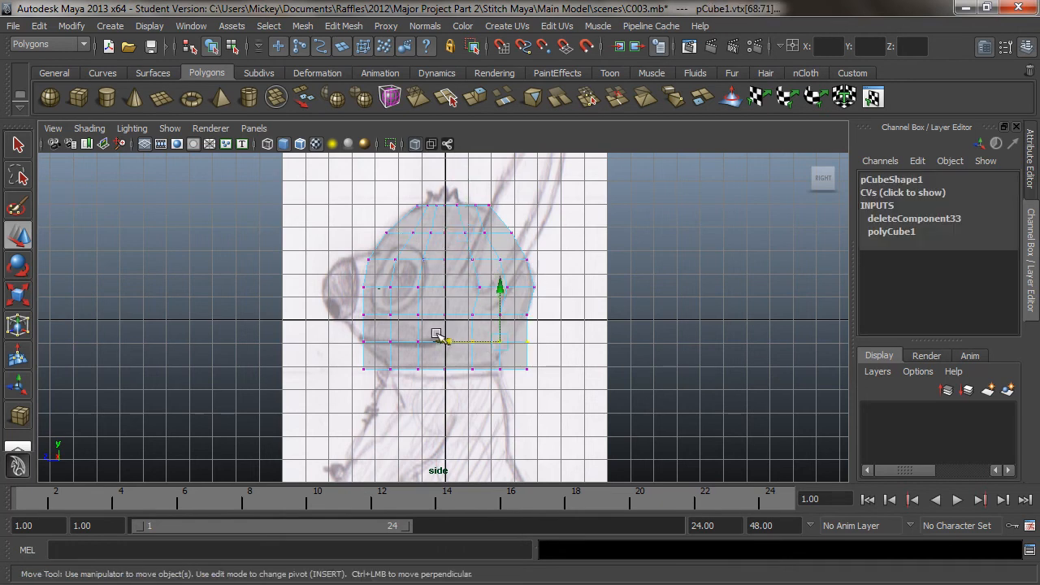
click(553, 358)
drag(547, 360, 418, 366)
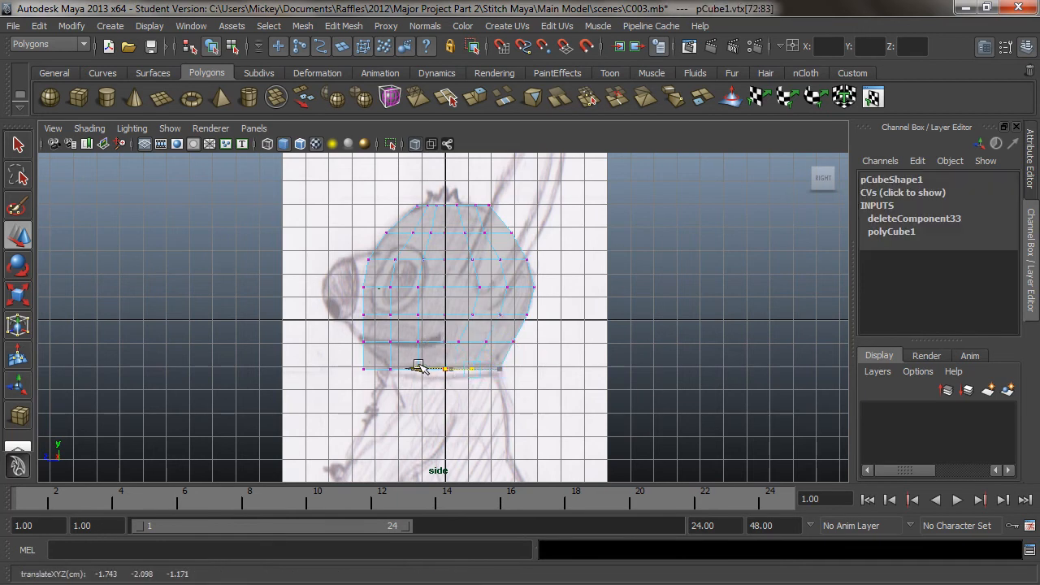
click(466, 393)
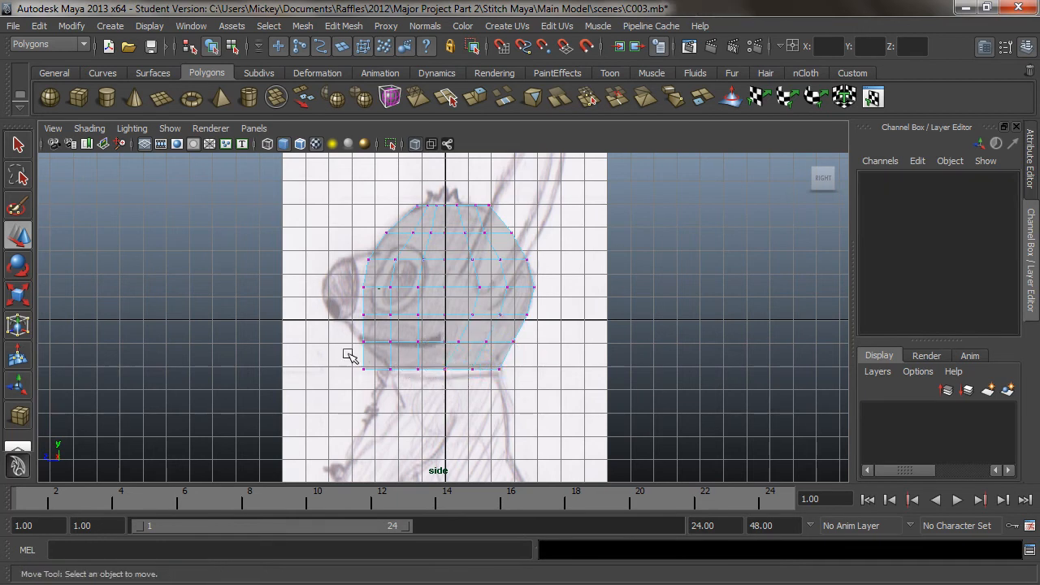
Move the front vertices of the bottom row back to fit the chin and neck line
drag(424, 381, 424, 381)
drag(339, 368, 355, 370)
click(332, 340)
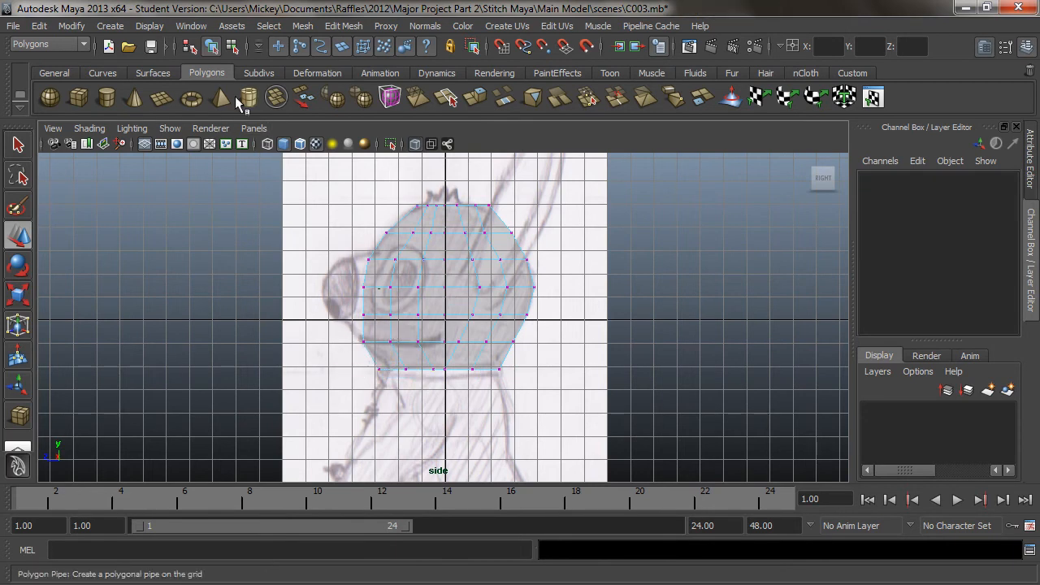
In the front view, move the outer vertices of the top row towards the centre to round the crown
click(254, 128)
mouse_move(342, 174)
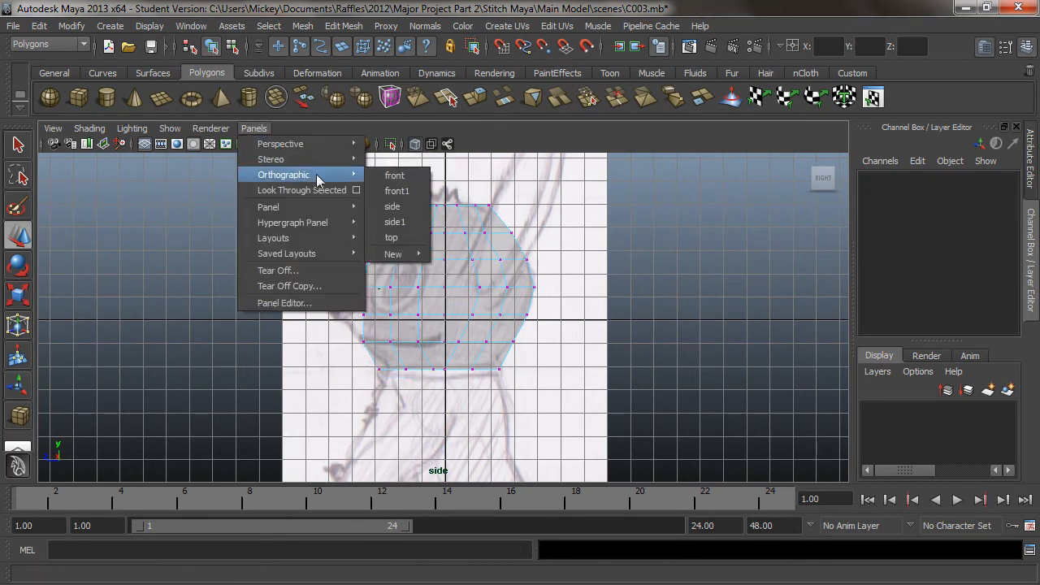
click(397, 176)
scroll(498, 323, up, 2)
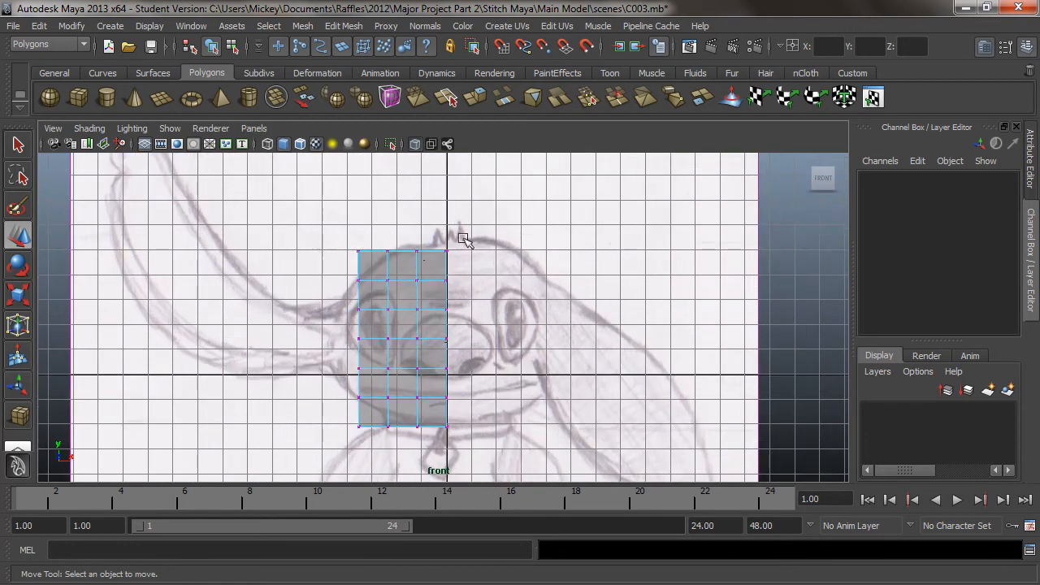
drag(407, 261, 457, 265)
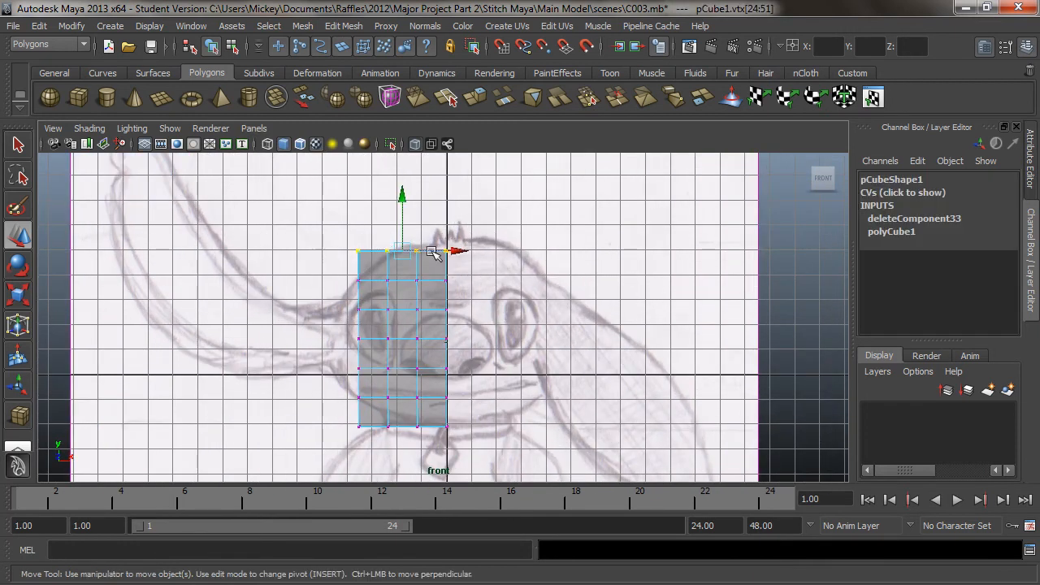
click(341, 248)
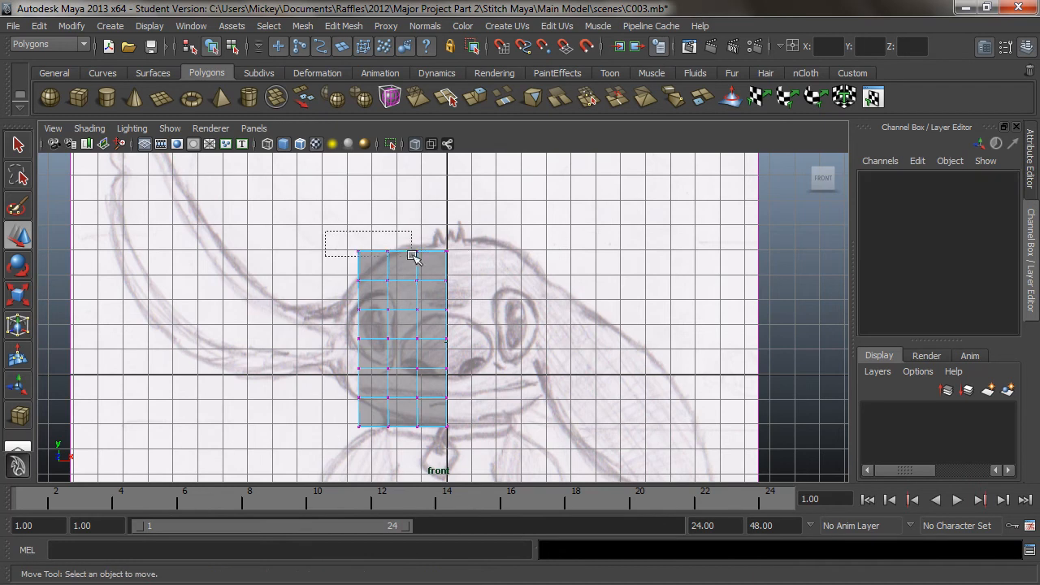
drag(423, 255, 451, 251)
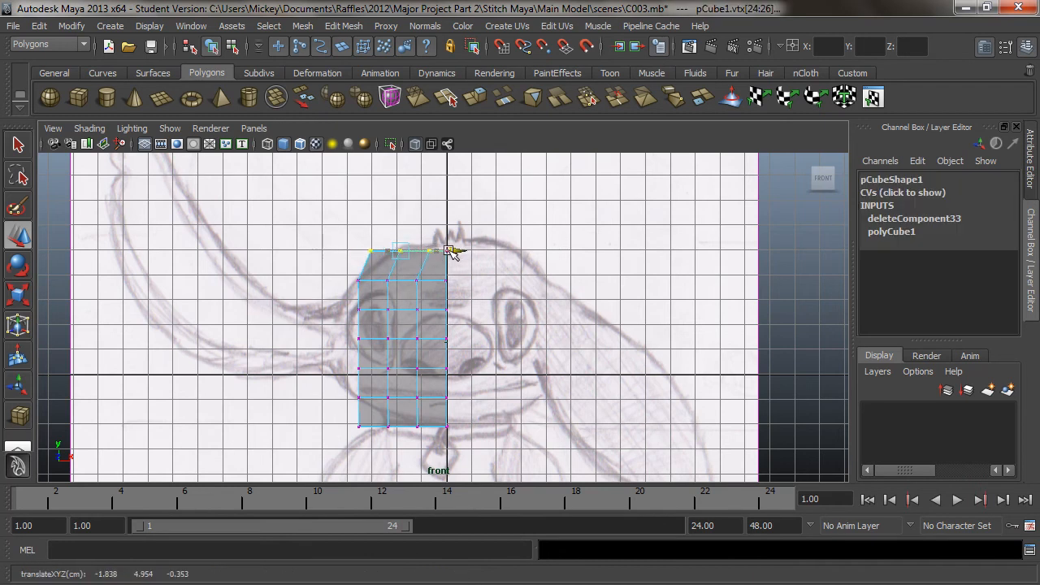
click(348, 230)
drag(349, 233, 412, 265)
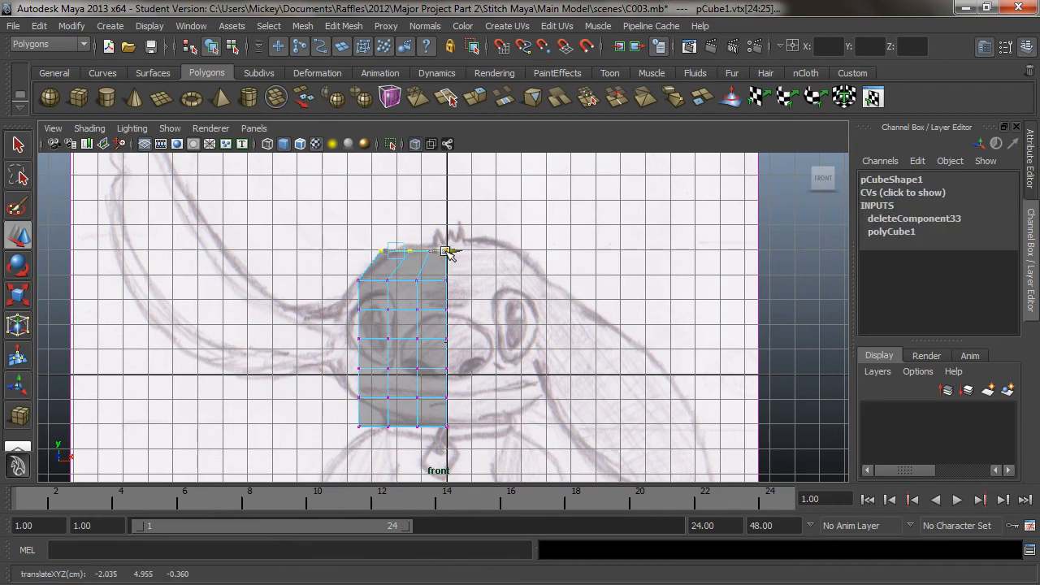
Pull the vertices of the third, fourth and fifth rows outward to match the face's width in the front drawing
click(372, 303)
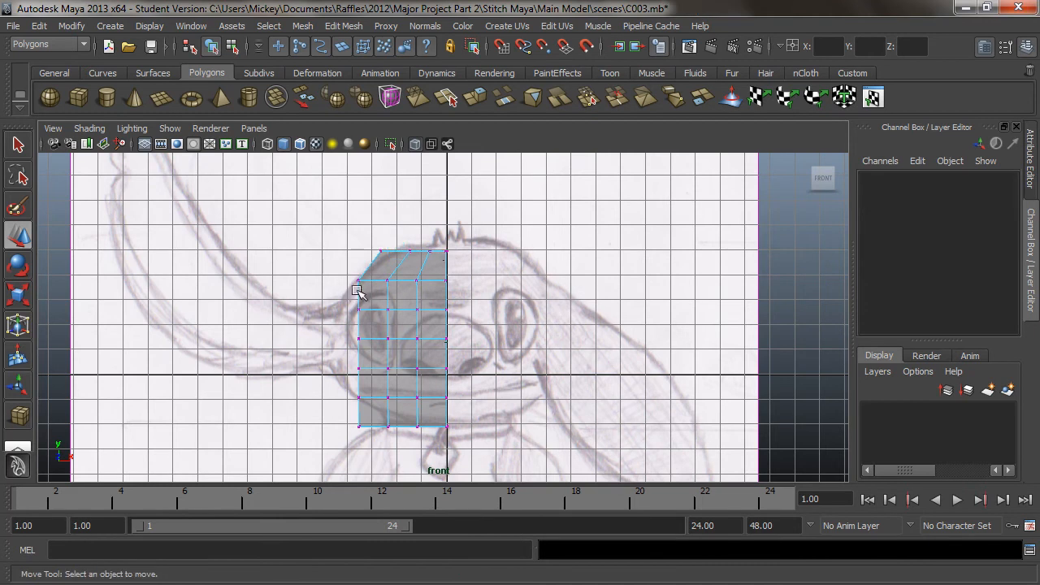
drag(429, 324, 409, 341)
click(339, 329)
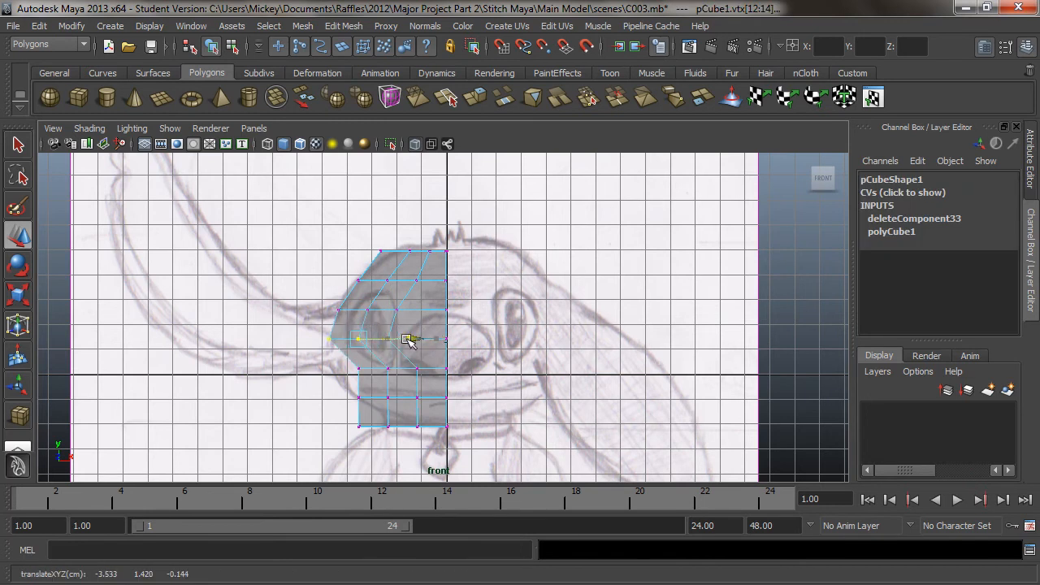
click(342, 364)
drag(426, 382, 412, 369)
Move the outer vertices of the bottom row inward to taper the jaw towards the neck
click(297, 409)
drag(337, 413, 458, 425)
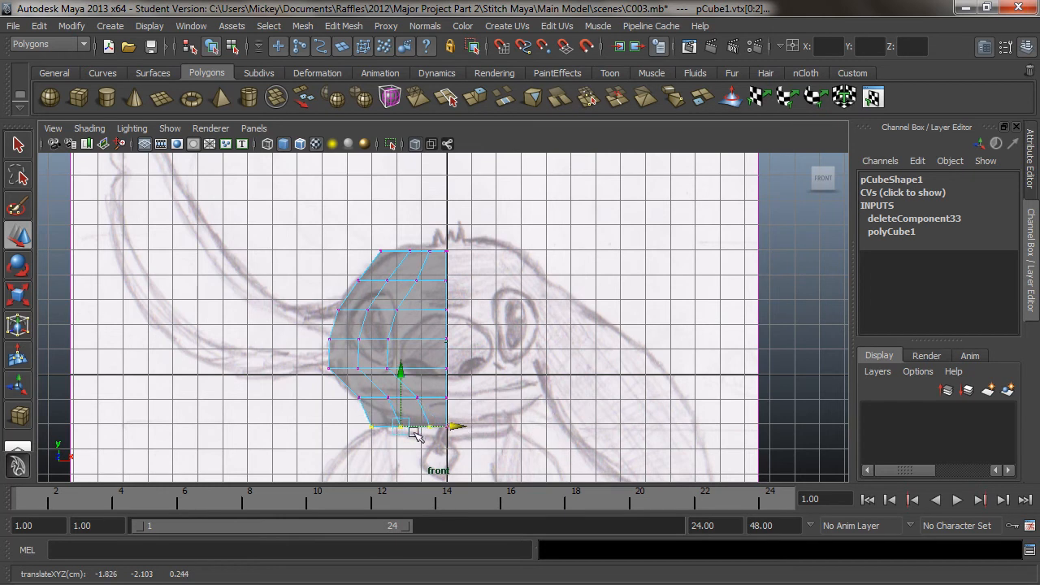
click(352, 423)
drag(356, 420, 460, 428)
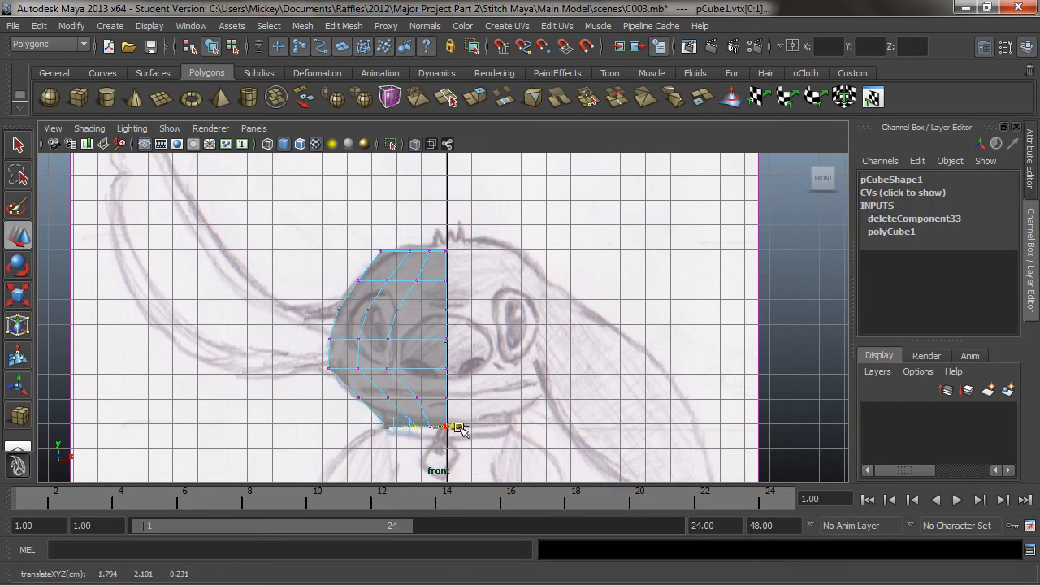
Move the inner-column vertices of the third to fifth rows towards the centre line to even their spacing
click(541, 364)
click(387, 376)
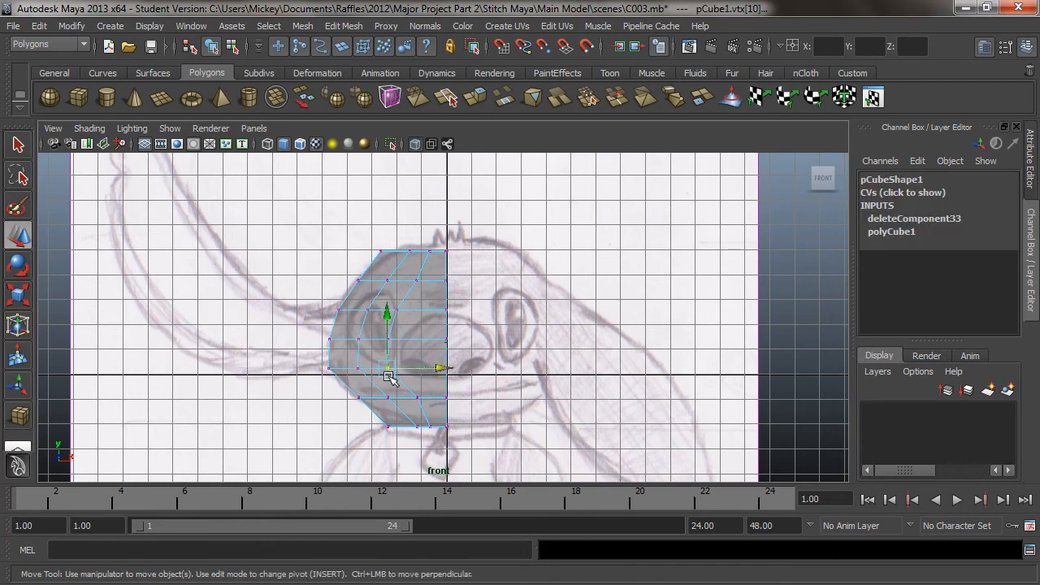
drag(441, 368, 460, 311)
click(389, 338)
click(397, 310)
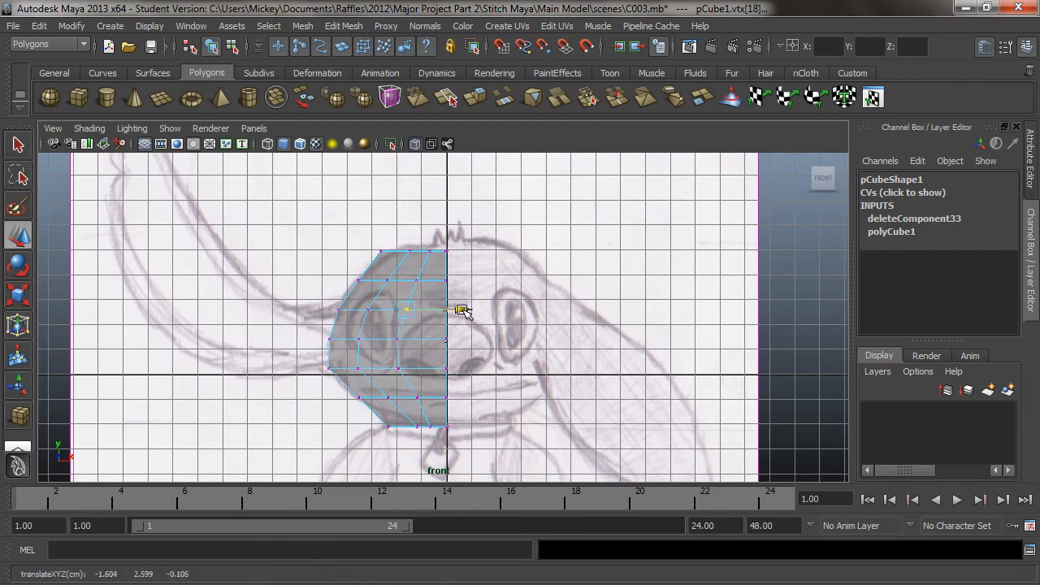
Shift the second-column vertices of the fourth and fifth rows towards the centre to even out the spacing
click(364, 339)
click(417, 340)
click(356, 372)
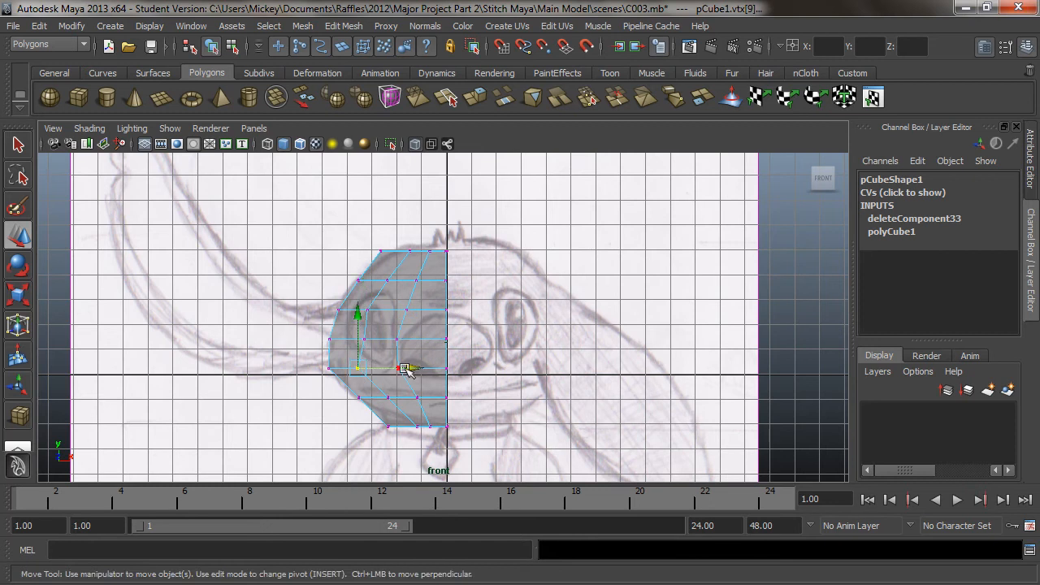
drag(410, 369, 423, 371)
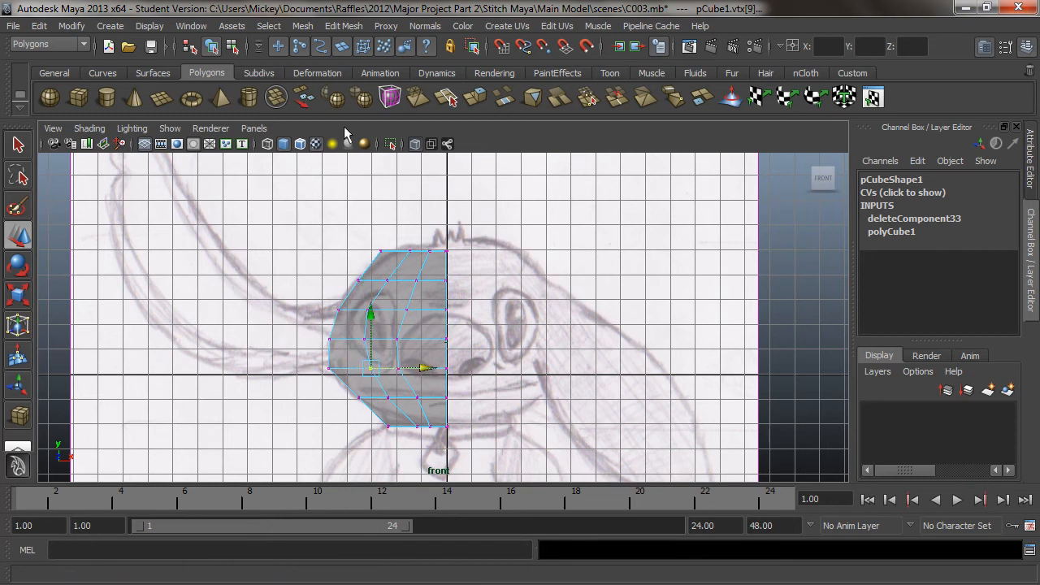
In the perspective view, pull the front outer corner vertices of the middle rows back along Z to round the cheek
click(253, 128)
mouse_move(352, 144)
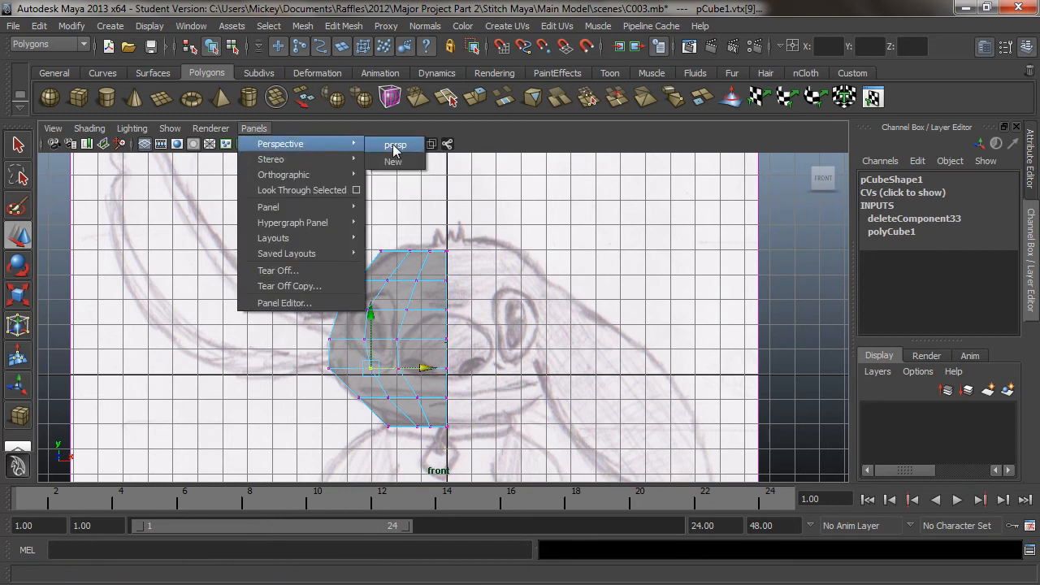
click(395, 149)
alt+drag(518, 295, 479, 232)
alt+middle_drag(479, 233, 516, 237)
alt+drag(461, 258, 509, 277)
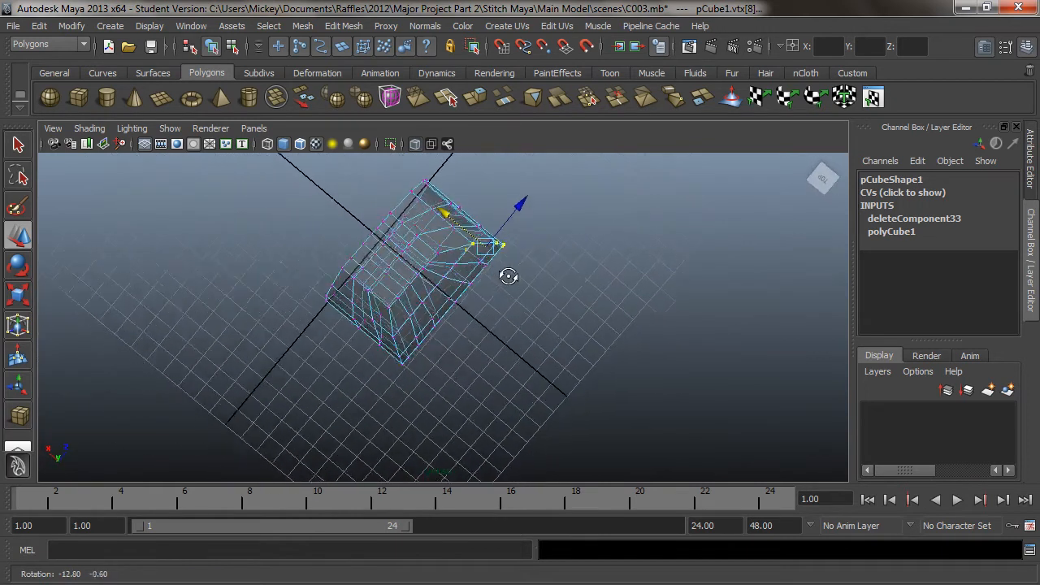
click(506, 208)
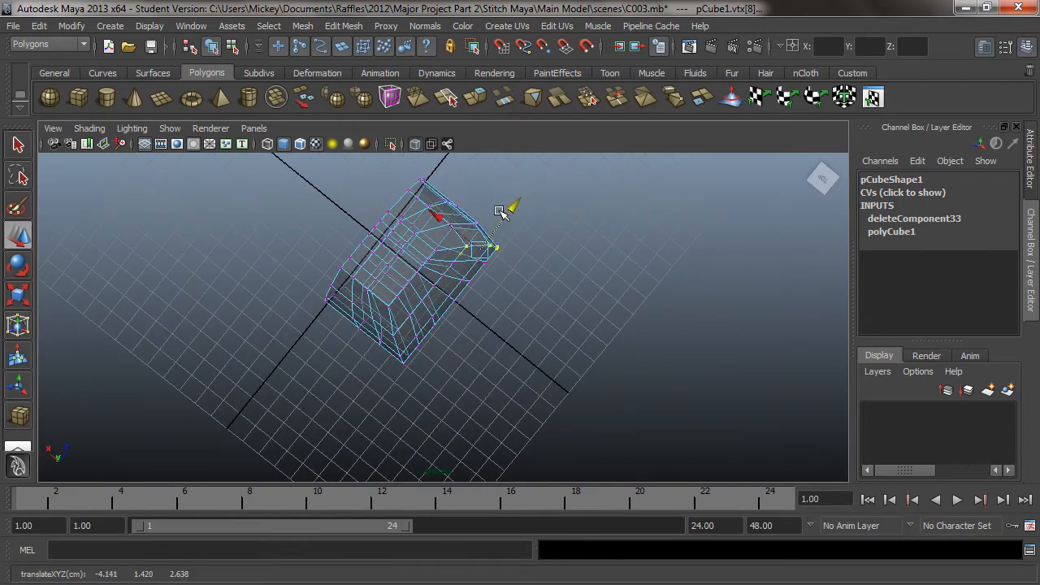
alt+drag(439, 231, 482, 205)
alt+middle_drag(482, 204, 447, 288)
Inspect the half head's shape in smooth preview from several angles and return to the unsmoothed display
alt+drag(445, 289, 295, 297)
alt+right_drag(295, 297, 576, 284)
mouse_move(559, 283)
alt+mouse_down()
mouse_move(473, 286)
mouse_move(457, 325)
alt+mouse_up()
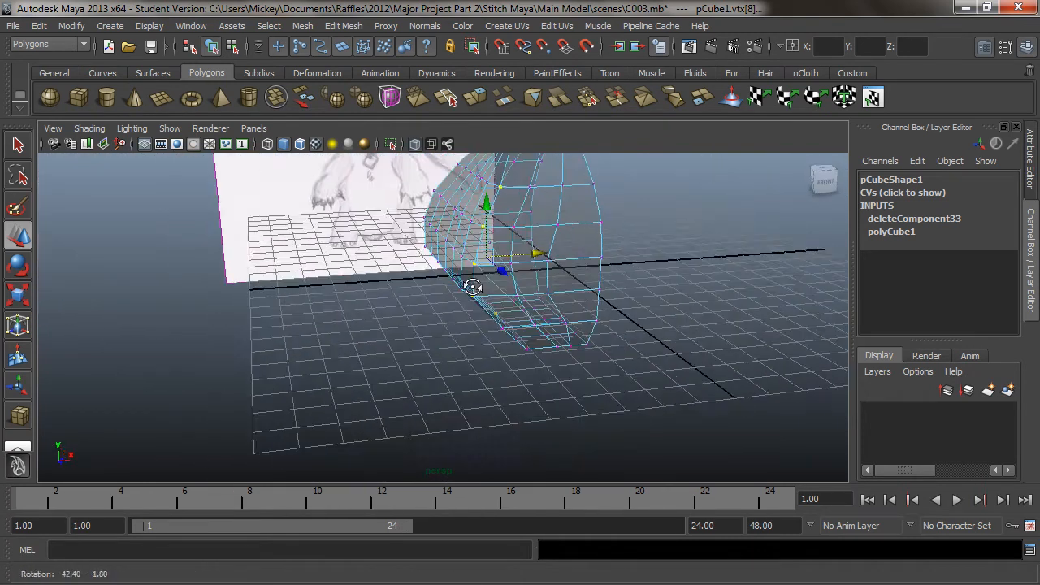
key(3)
alt+drag(427, 384, 495, 324)
key(1)
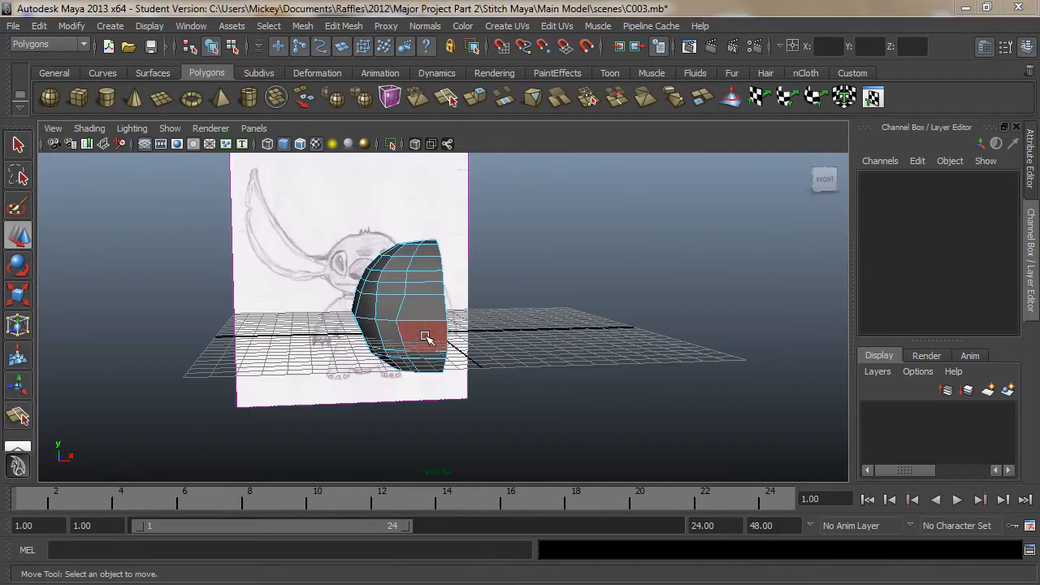
Examine the half head as a whole object from the front, the side and below, and preview it smoothed
click(425, 337)
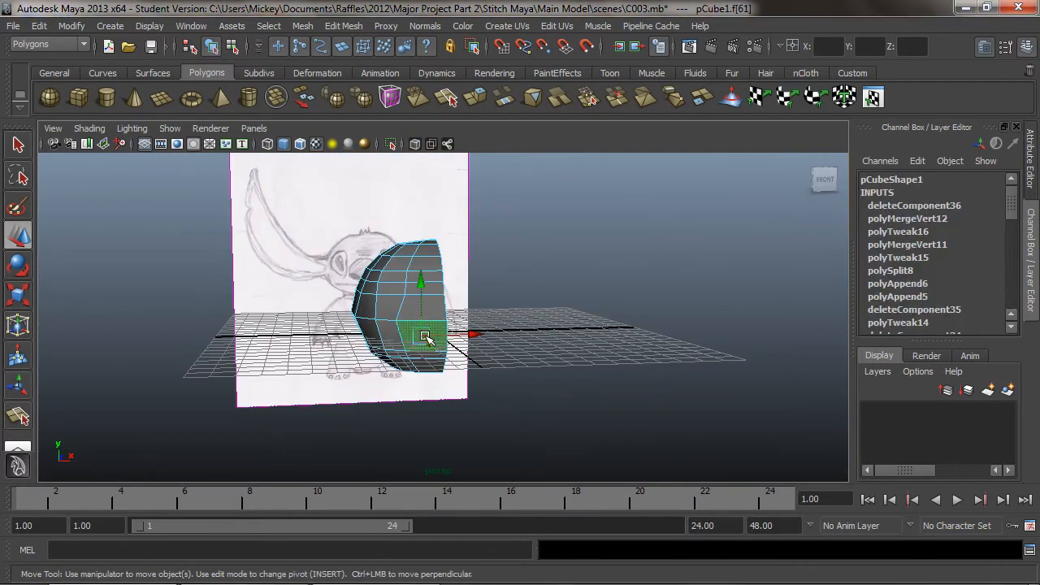
right_drag(434, 299, 503, 282)
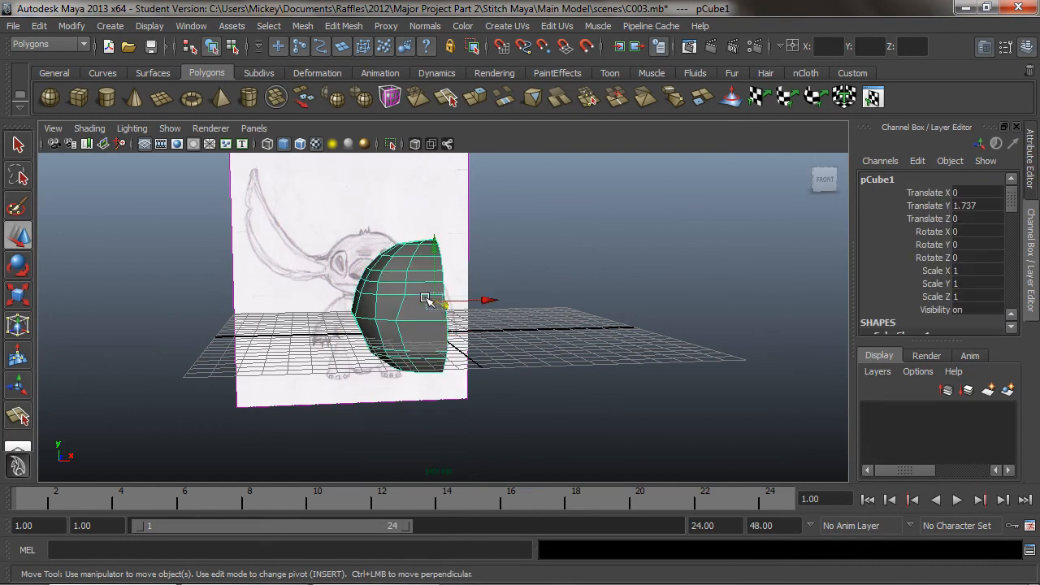
alt+drag(368, 326, 341, 333)
alt+right_drag(342, 332, 439, 336)
alt+middle_drag(439, 336, 538, 340)
alt+drag(485, 386, 439, 362)
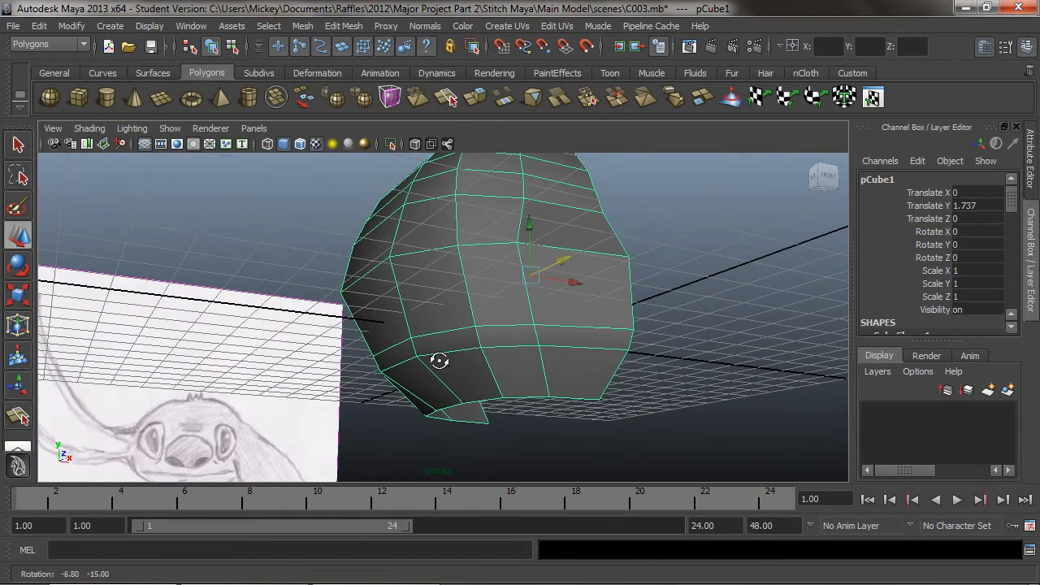
alt+drag(496, 323, 470, 359)
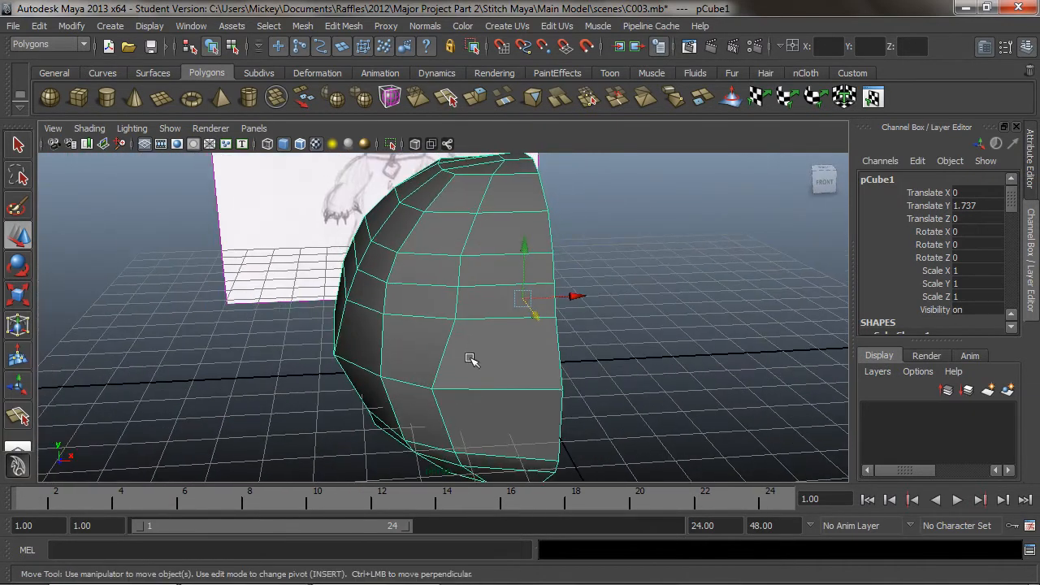
click(356, 26)
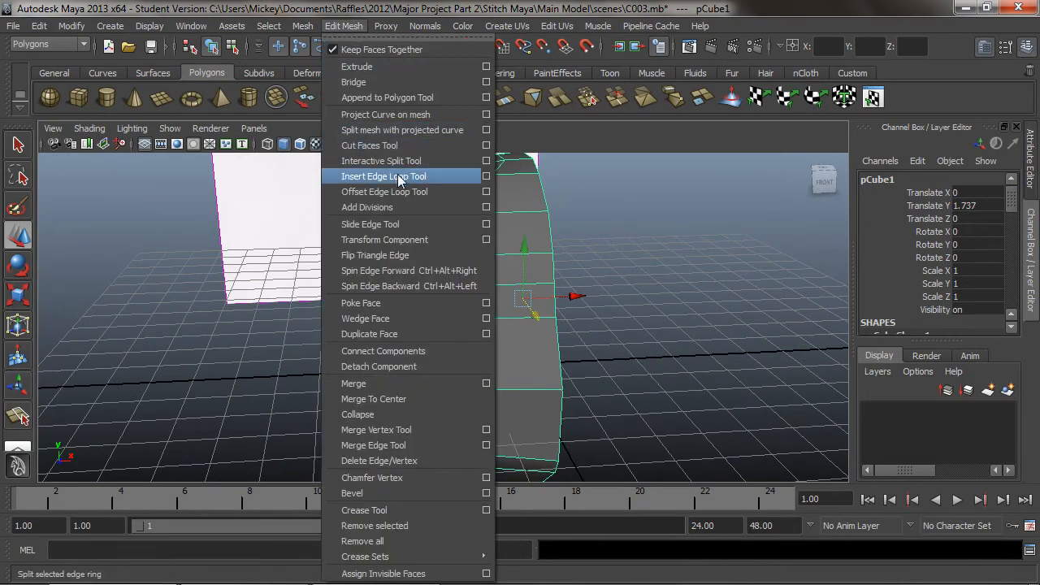
click(345, 27)
alt+right_drag(547, 377, 474, 340)
alt+drag(473, 340, 536, 384)
alt+drag(559, 451, 456, 397)
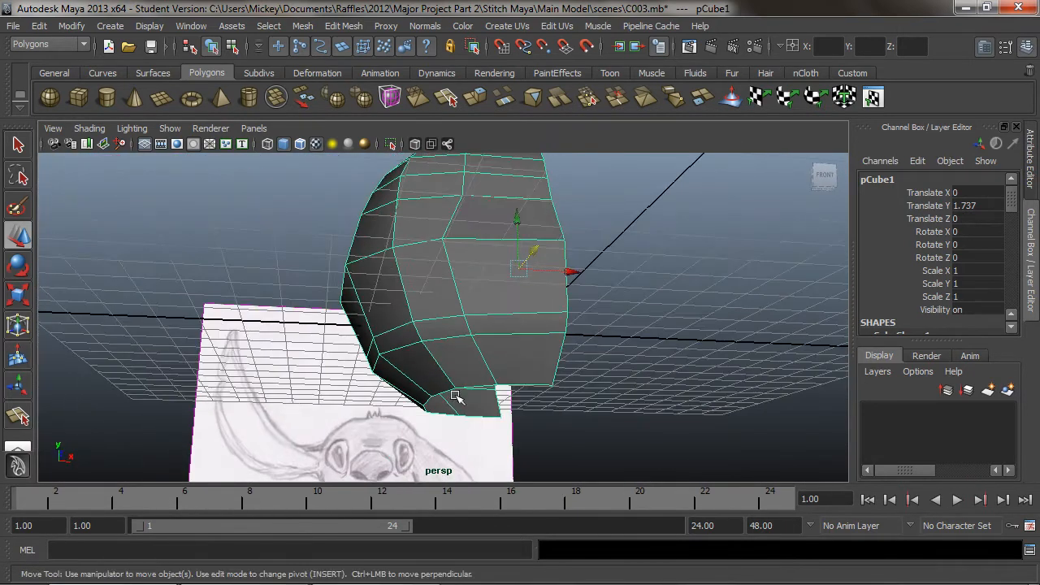
alt+drag(471, 284, 457, 349)
alt+middle_drag(457, 348, 450, 232)
alt+drag(451, 233, 447, 258)
alt+middle_drag(447, 258, 474, 318)
alt+drag(474, 318, 414, 339)
key(3)
alt+drag(540, 373, 391, 370)
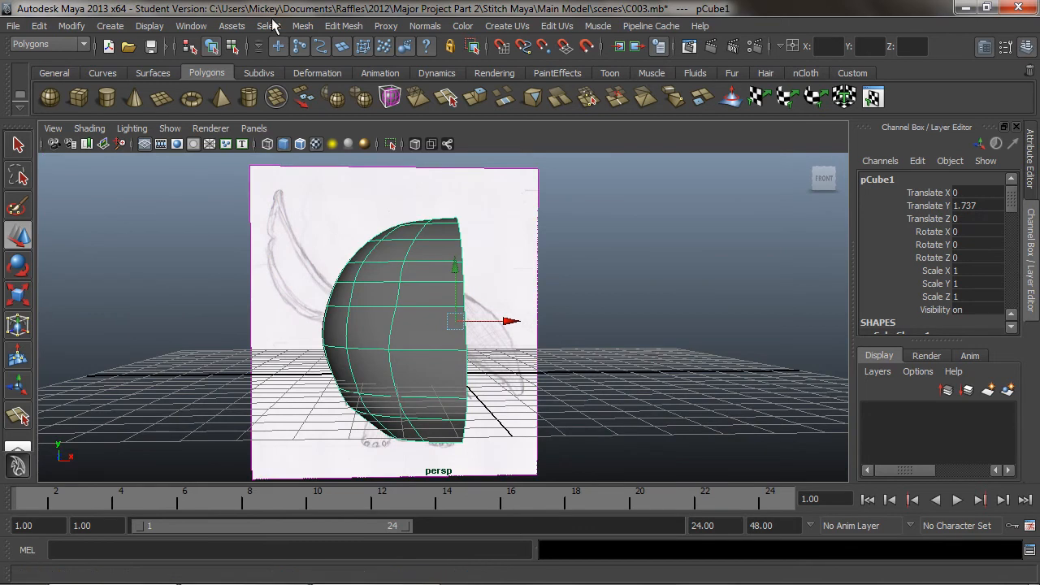
Try Mirror Geometry on the half head and undo the mirror
click(303, 26)
click(364, 372)
alt+drag(514, 373, 429, 302)
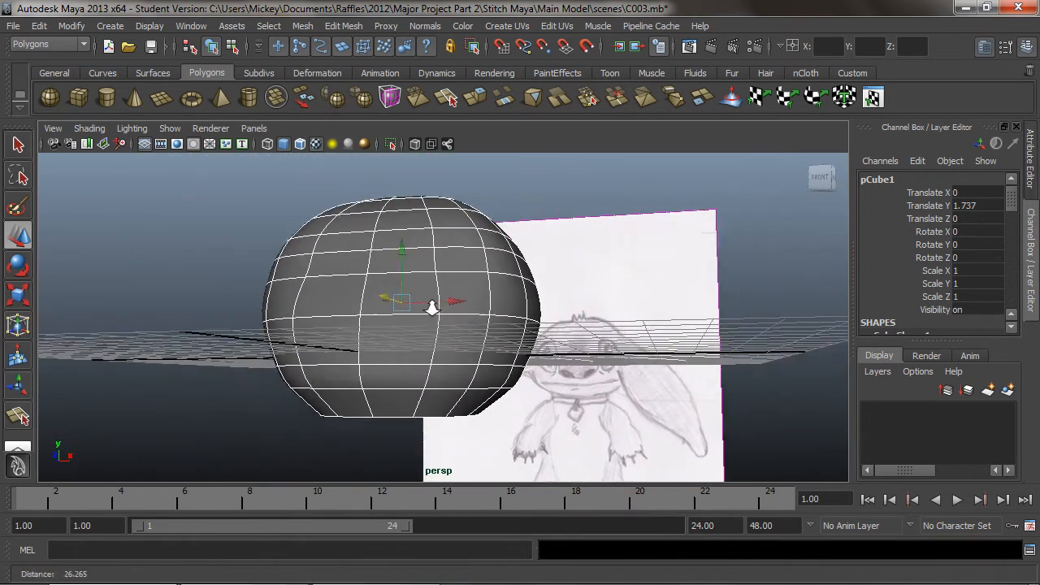
key(ctrl+z)
Mirror the half head in the +X direction, merging it with the original and merging vertices, and display it unsmoothed
click(302, 26)
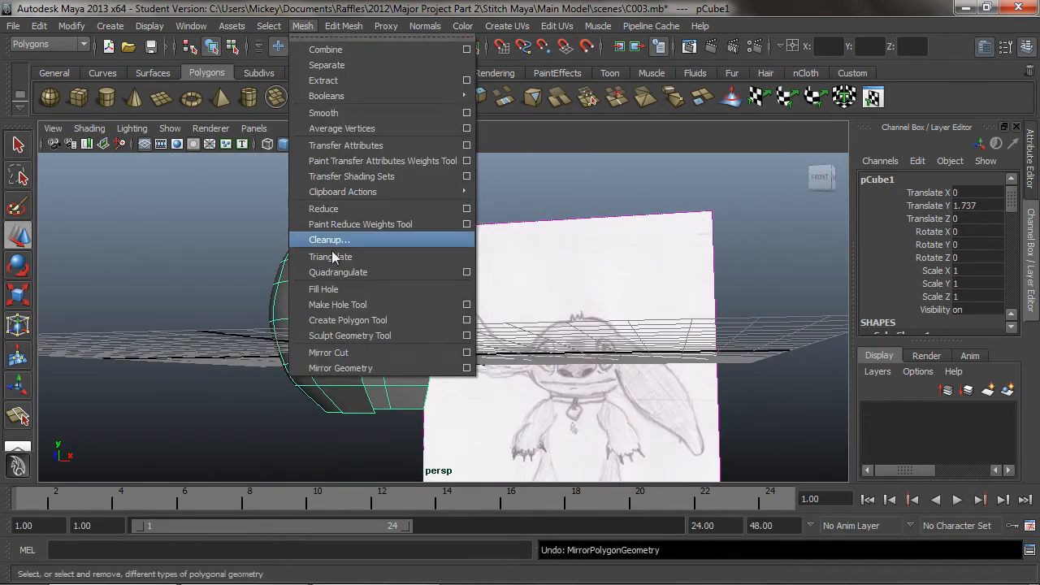
click(467, 368)
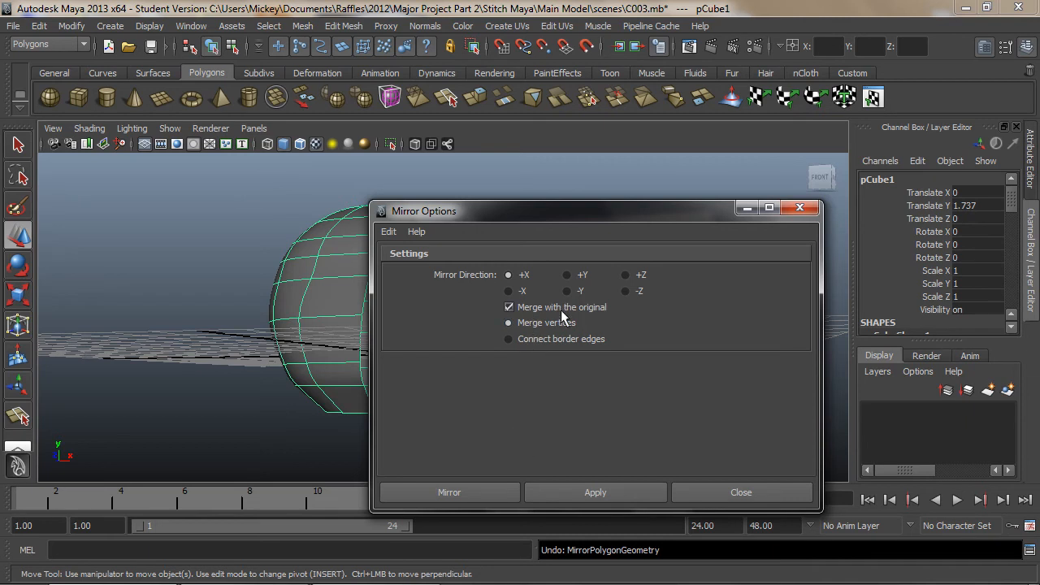
click(508, 493)
alt+drag(424, 315, 480, 360)
key(1)
Select the four central faces on the lower front of the head and extrude them forward by about 0.77
right_drag(493, 301, 500, 344)
click(512, 351)
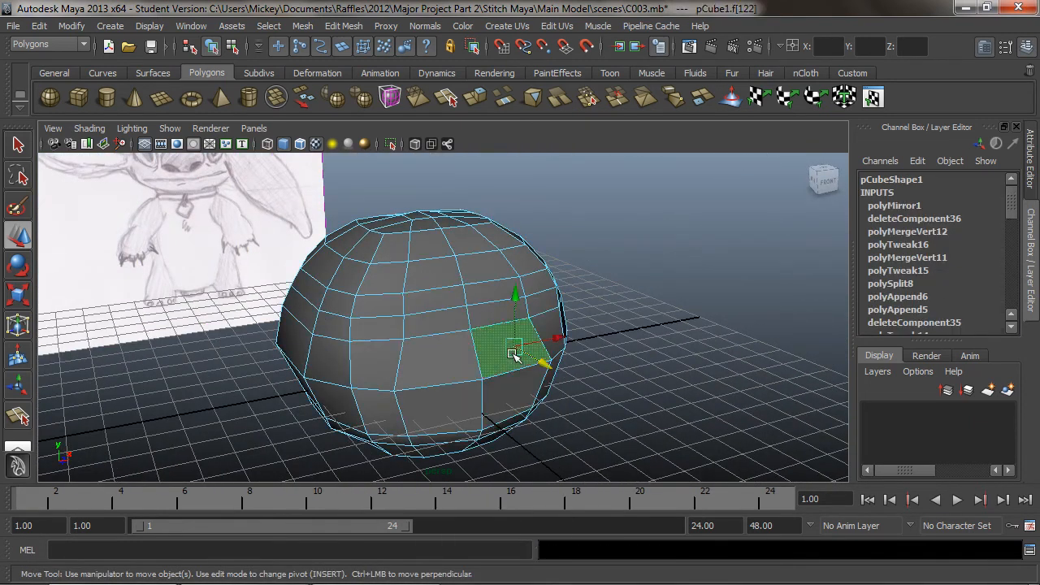
shift+click(452, 362)
shift+click(447, 408)
shift+click(498, 406)
alt+drag(504, 403, 399, 360)
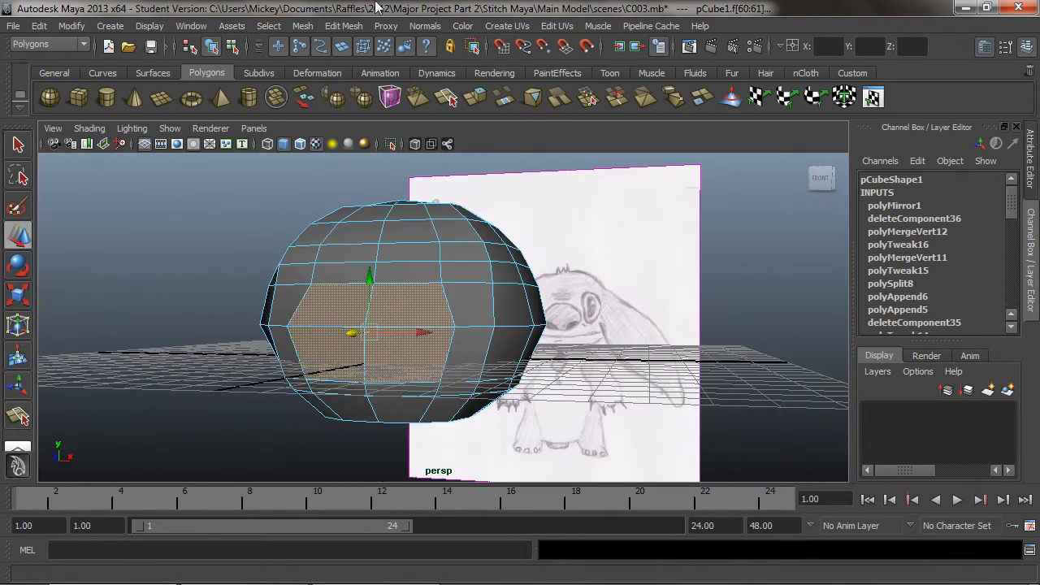
click(343, 26)
mouse_move(301, 27)
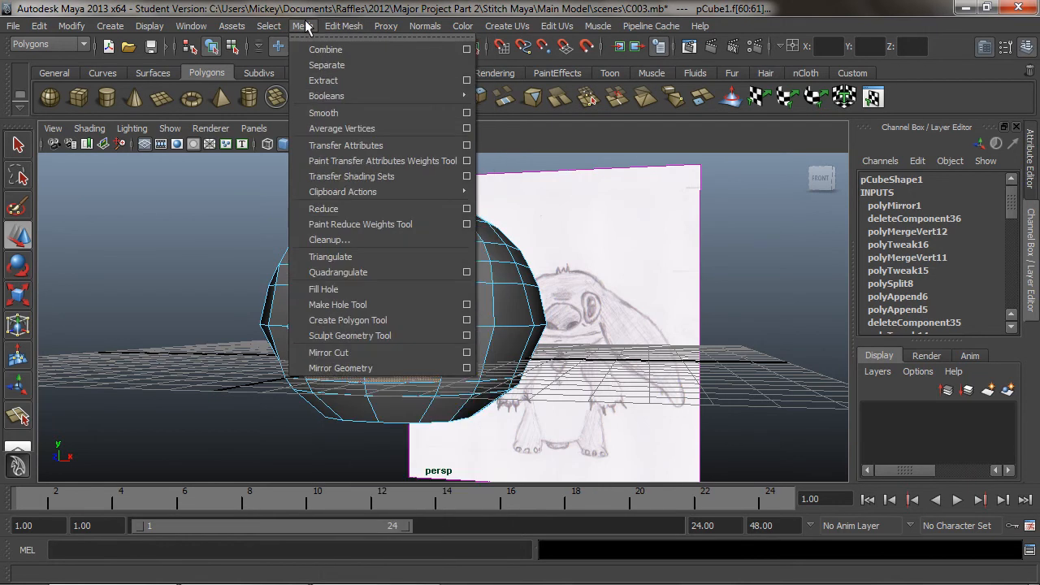
mouse_move(343, 25)
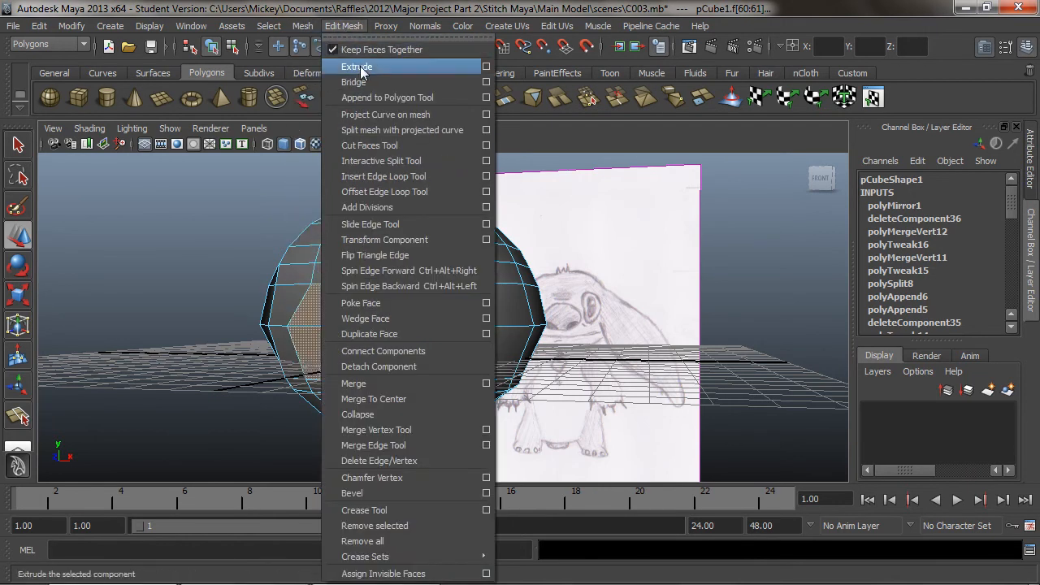
click(361, 71)
alt+drag(390, 232, 585, 287)
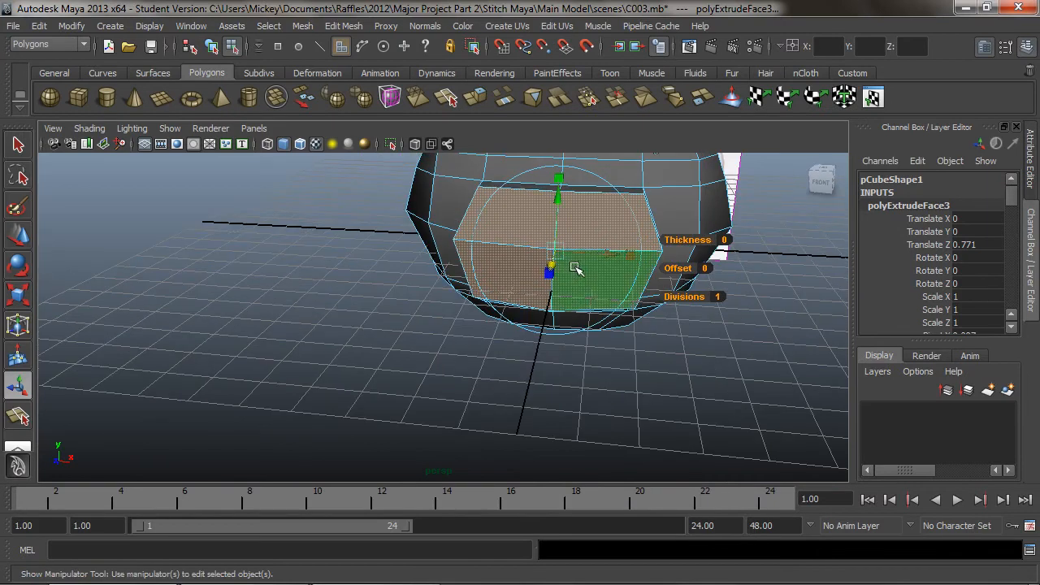
Narrow the extruded muzzle faces to an X scale of about 0.856 and switch to vertex editing
drag(630, 255, 624, 260)
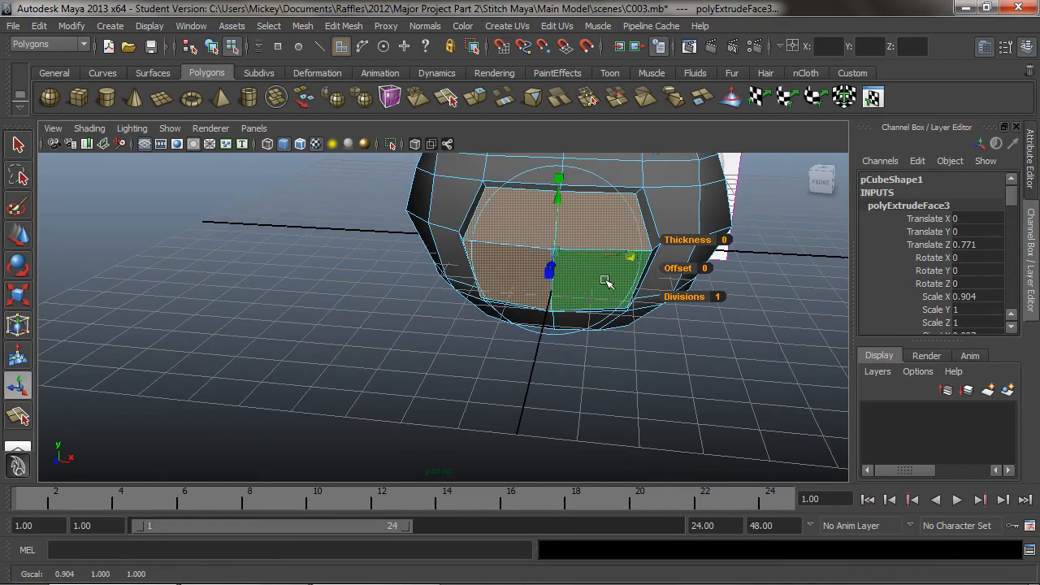
alt+drag(600, 286, 529, 274)
drag(622, 263, 629, 261)
click(19, 144)
right_drag(673, 220, 650, 228)
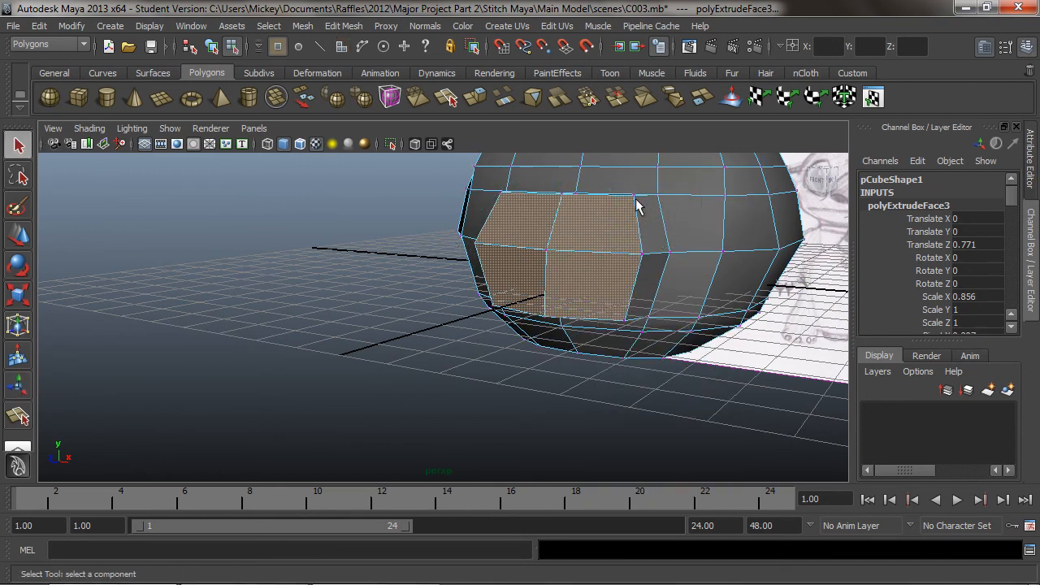
Select the head vertex directly behind the top centre of the extruded muzzle and raise it slightly
click(633, 197)
alt+drag(635, 200, 687, 259)
alt+right_drag(594, 214, 724, 218)
alt+middle_drag(666, 200, 569, 393)
alt+drag(581, 336, 451, 334)
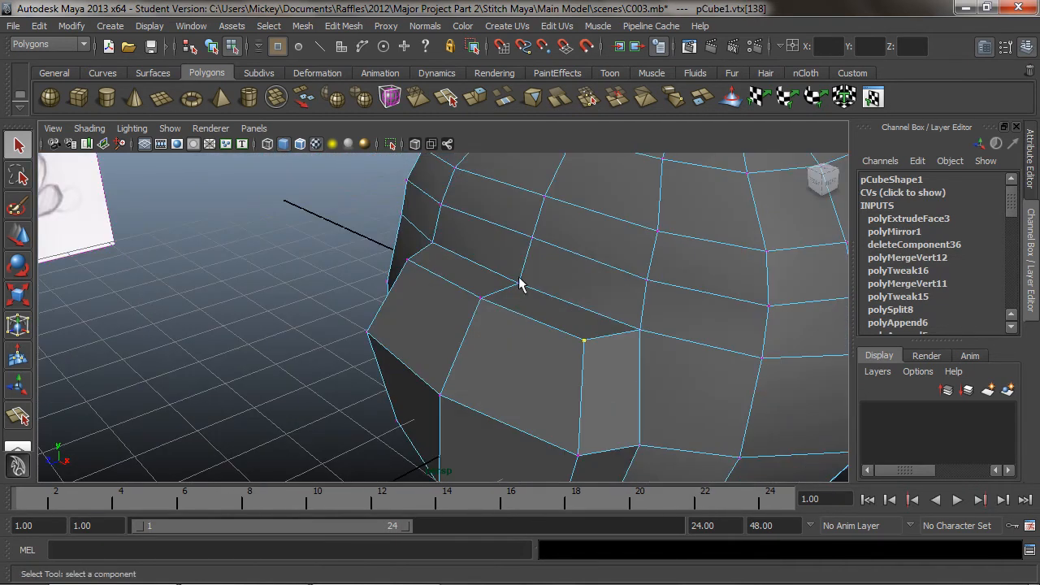
click(20, 236)
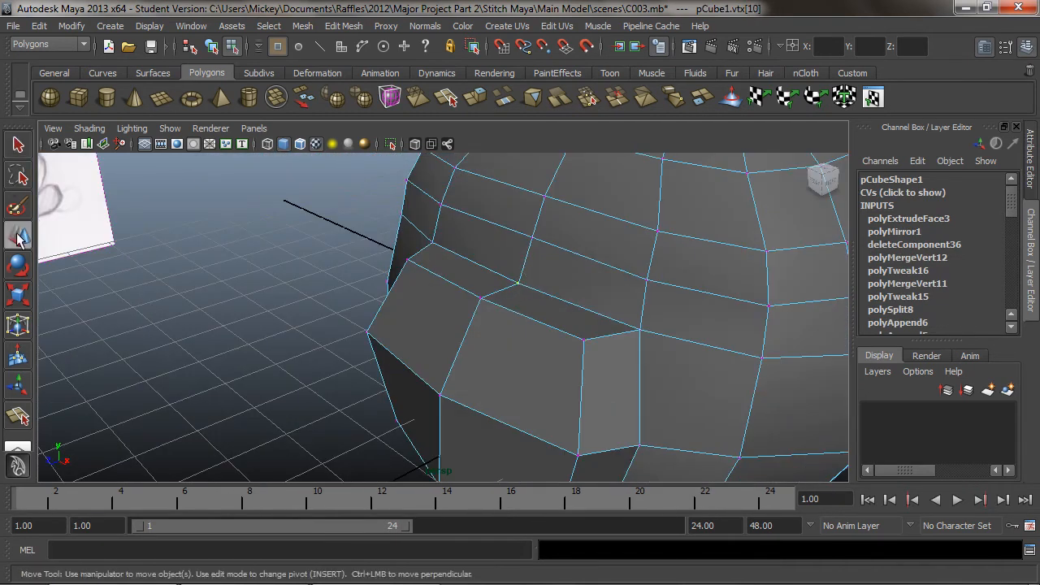
drag(522, 235, 524, 230)
alt+drag(635, 323, 547, 435)
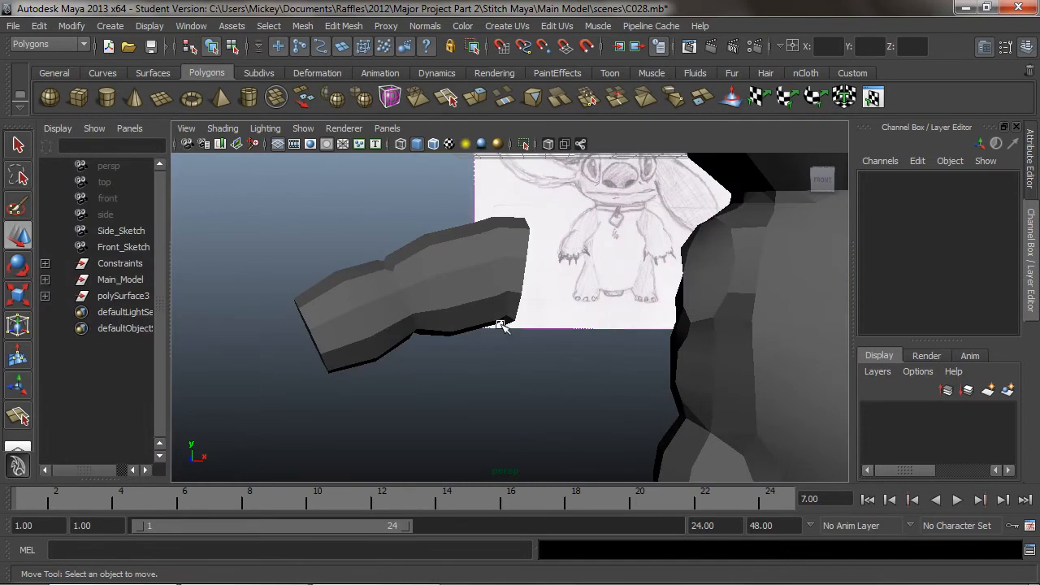
Select the detached arm in the C028 scene and examine it from several angles beside the body's shoulder opening
mouse_move(531, 377)
alt+mouse_down()
mouse_move(552, 341)
mouse_move(492, 332)
mouse_move(565, 328)
alt+mouse_up()
alt+middle_drag(564, 328, 432, 369)
alt+drag(431, 369, 401, 349)
scroll(401, 349, down, 5)
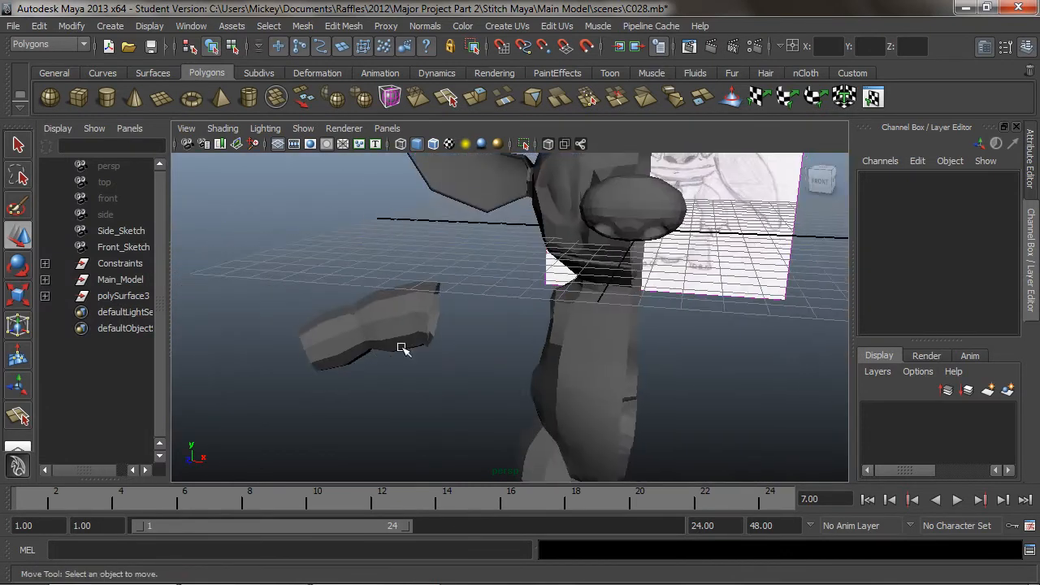
alt+middle_drag(401, 349, 504, 320)
mouse_move(504, 320)
alt+mouse_down()
mouse_move(738, 346)
mouse_move(553, 355)
mouse_move(662, 325)
mouse_move(529, 340)
mouse_move(773, 332)
mouse_move(577, 298)
mouse_move(447, 257)
mouse_move(507, 290)
mouse_move(625, 291)
mouse_move(648, 330)
mouse_move(455, 294)
alt+mouse_up()
click(495, 295)
alt+right_drag(455, 294, 690, 314)
alt+middle_drag(691, 314, 677, 331)
mouse_move(677, 332)
alt+mouse_down()
mouse_move(564, 351)
mouse_move(578, 334)
mouse_move(599, 344)
mouse_move(572, 330)
alt+mouse_up()
alt+right_drag(572, 330, 508, 317)
mouse_move(564, 349)
alt+mouse_down()
mouse_move(590, 320)
mouse_move(569, 353)
mouse_move(553, 348)
mouse_move(576, 349)
alt+mouse_up()
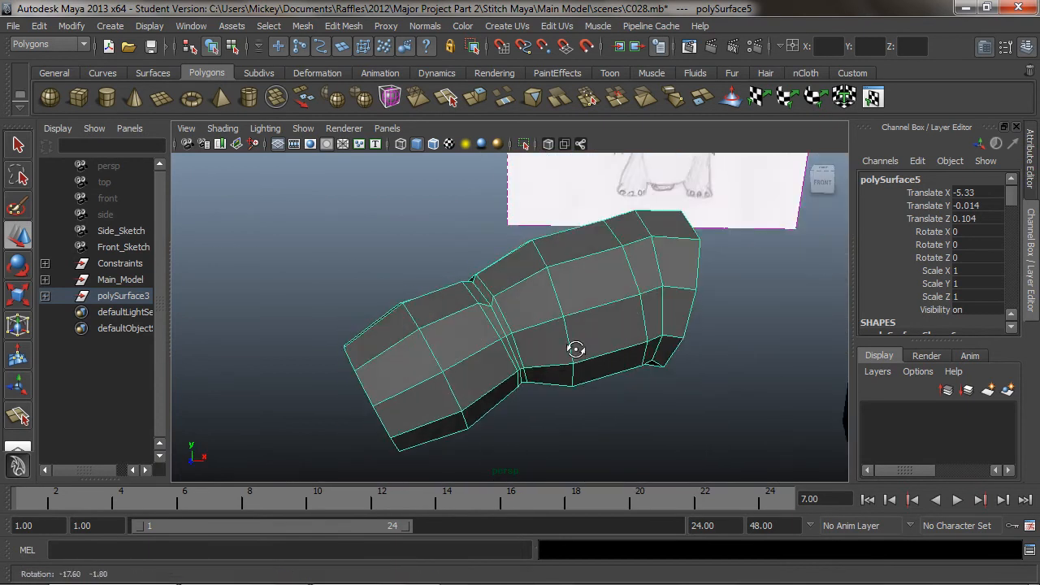
alt+middle_drag(576, 349, 521, 325)
alt+right_drag(569, 327, 523, 337)
alt+right_drag(586, 318, 654, 316)
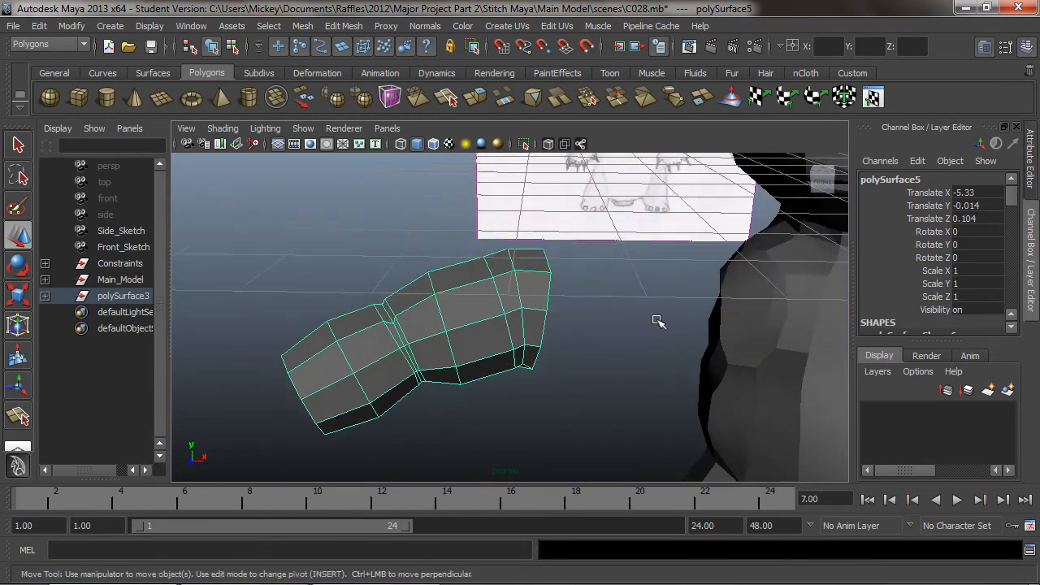
alt+middle_drag(654, 314, 604, 267)
mouse_move(604, 267)
alt+mouse_down()
mouse_move(626, 285)
mouse_move(523, 285)
mouse_move(704, 256)
alt+mouse_up()
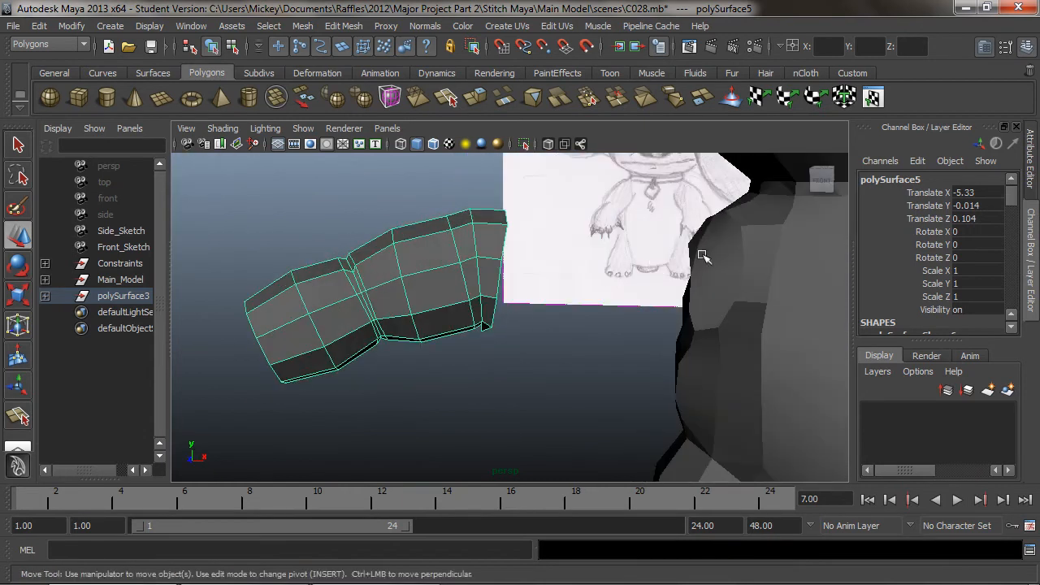
alt+drag(446, 272, 397, 266)
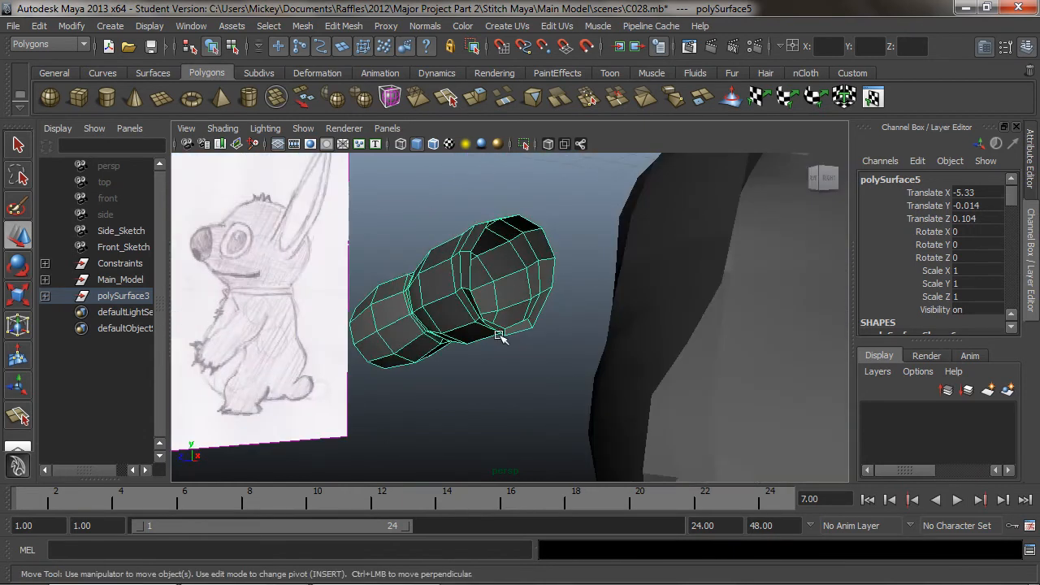
alt+drag(508, 299, 663, 278)
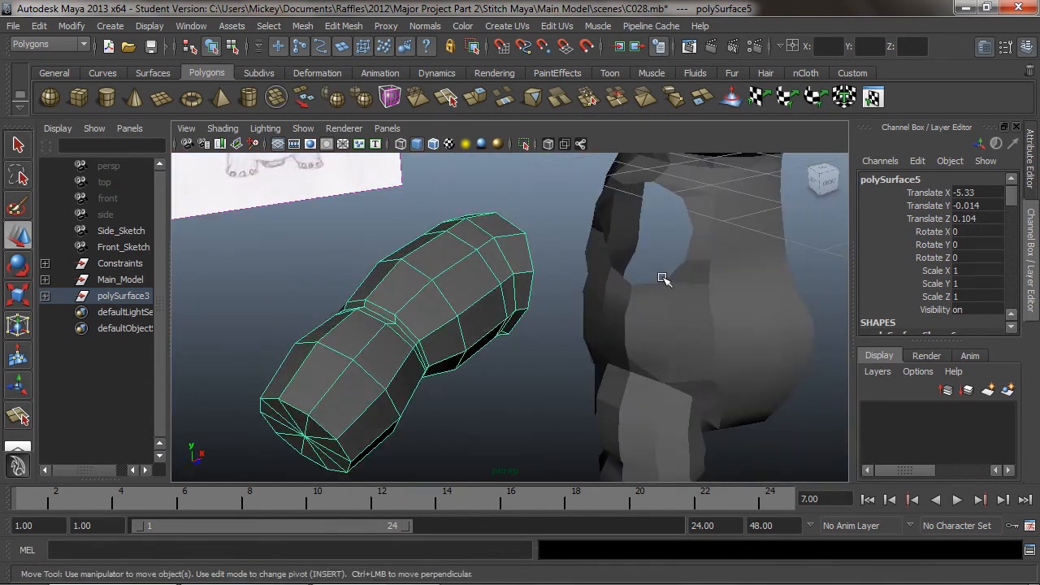
alt+drag(471, 248, 405, 254)
alt+drag(484, 278, 556, 275)
alt+middle_drag(556, 275, 587, 267)
alt+drag(587, 267, 553, 225)
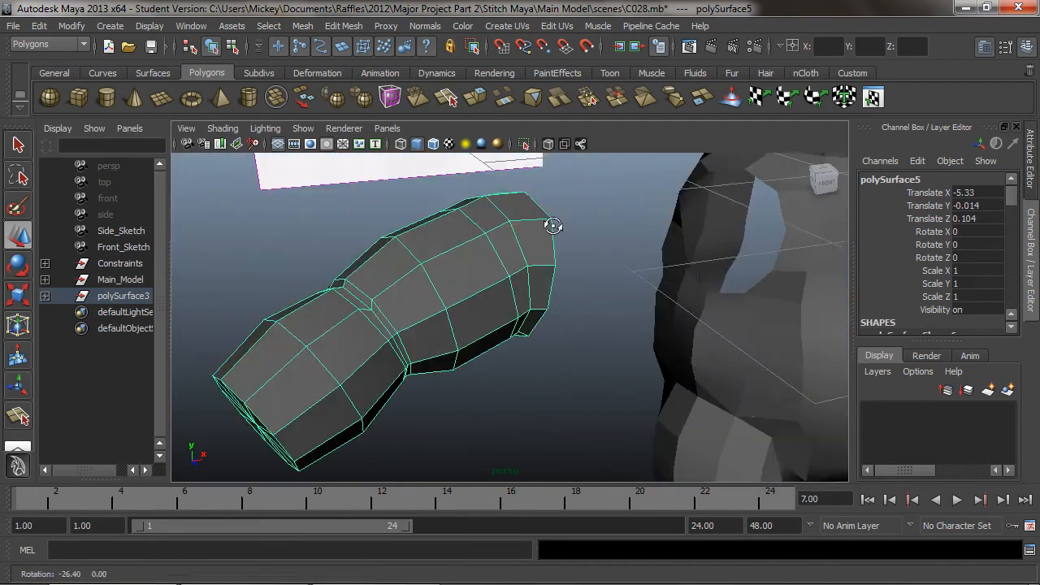
alt+middle_drag(553, 225, 545, 261)
mouse_move(545, 262)
alt+mouse_down()
mouse_move(516, 251)
mouse_move(596, 298)
mouse_move(679, 240)
alt+mouse_up()
scroll(485, 279, down, 5)
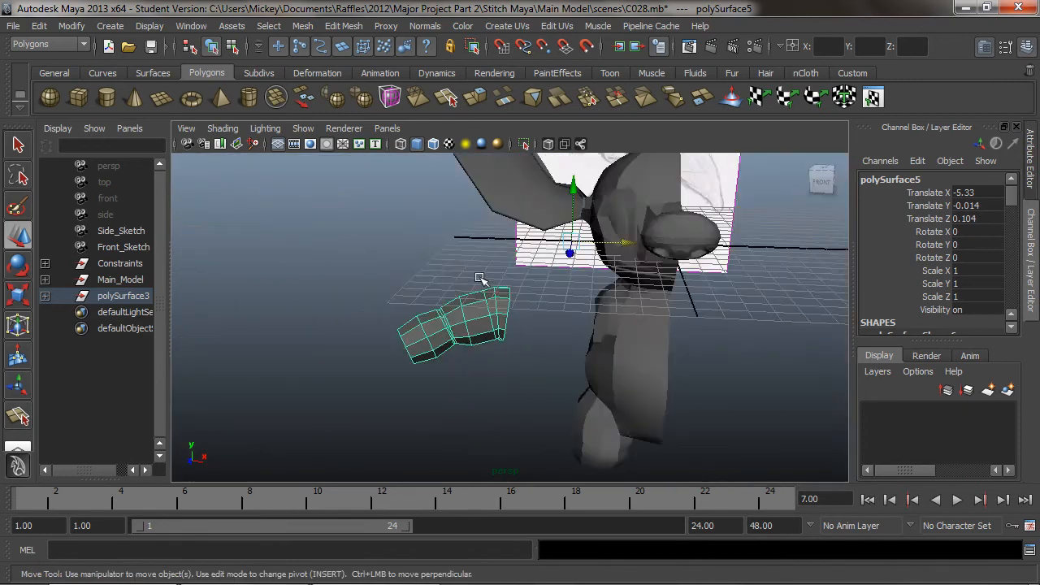
scroll(487, 278, up, 4)
scroll(599, 250, down, 2)
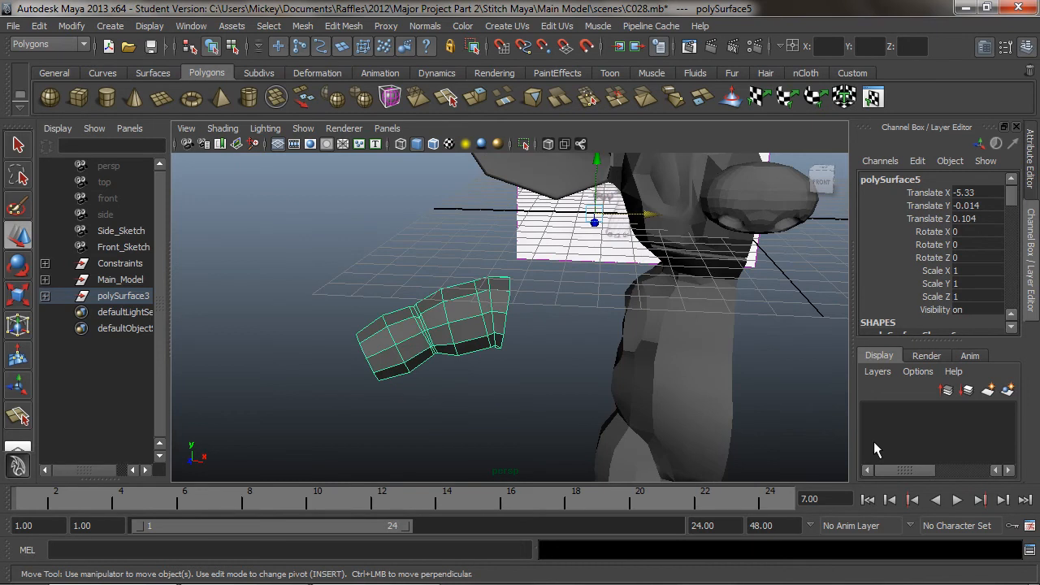
Move the arm's pivot point to the open shoulder end of the arm
key(Insert)
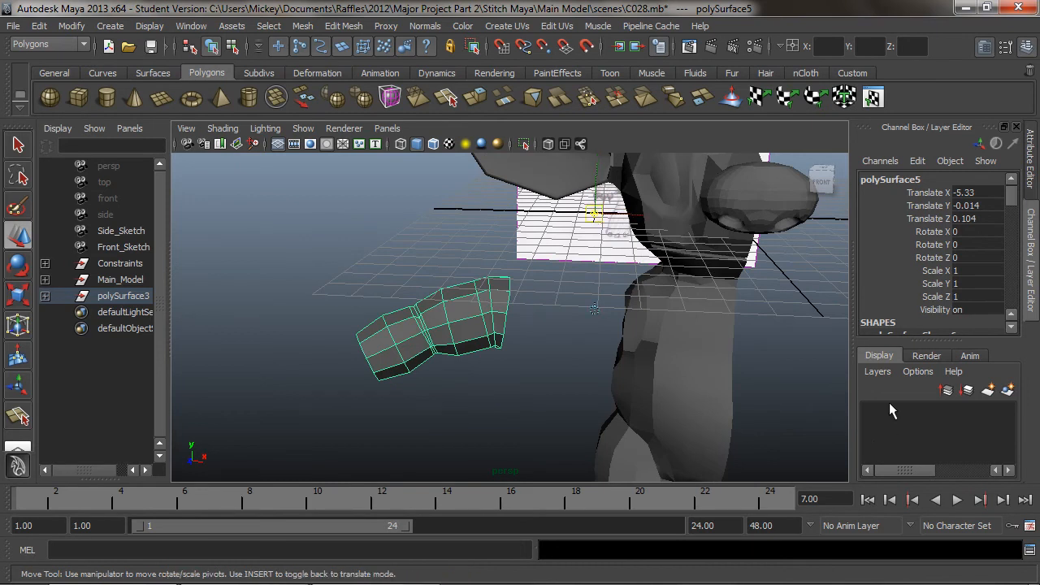
drag(602, 195, 601, 213)
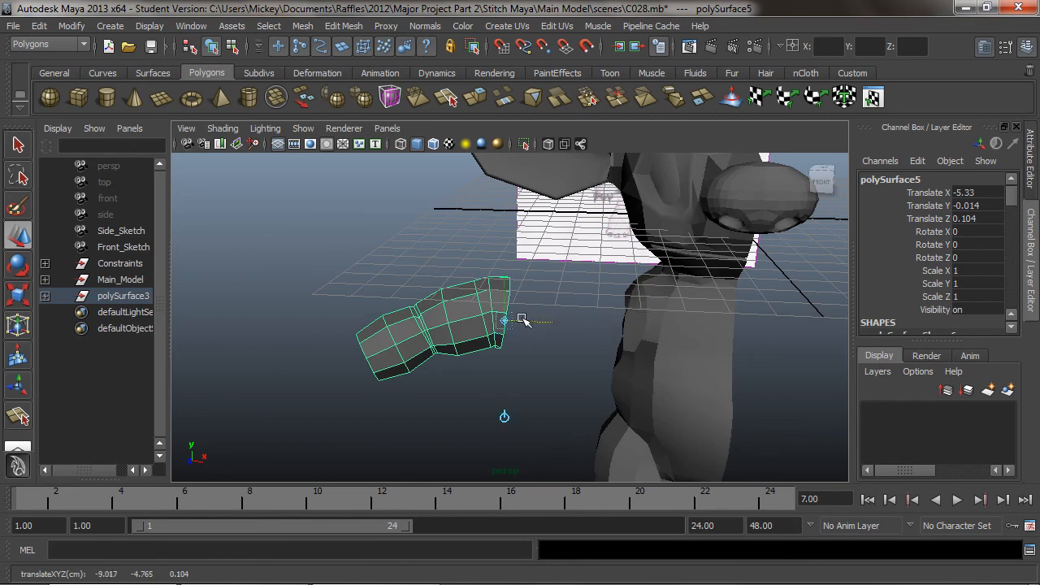
key(Insert)
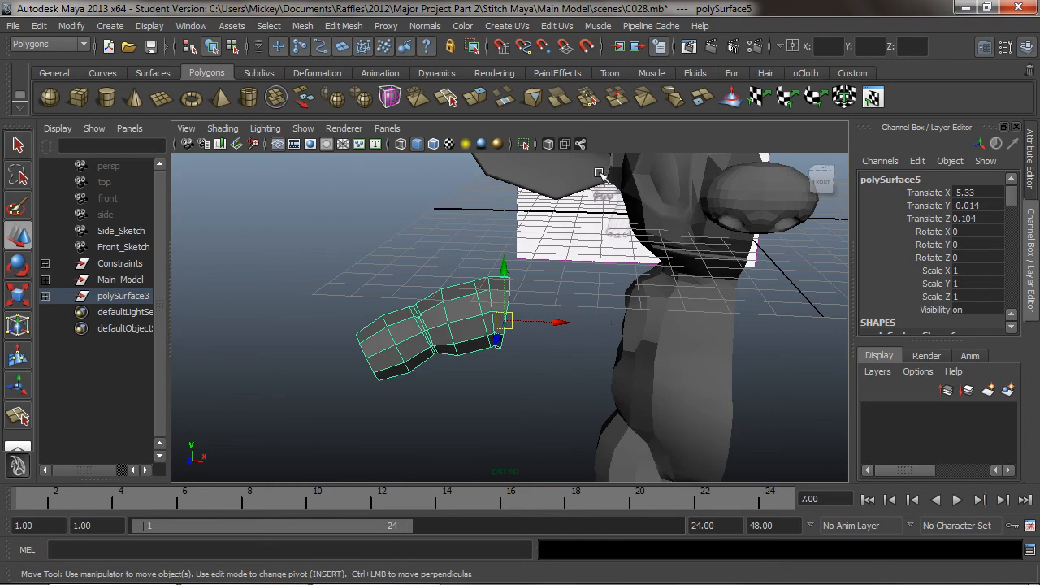
Move the arm against the body's shoulder opening, to about -0.098, -0.047, 0.002 in X, Y and Z translation
scroll(599, 367, up, 5)
alt+middle_drag(503, 354, 479, 303)
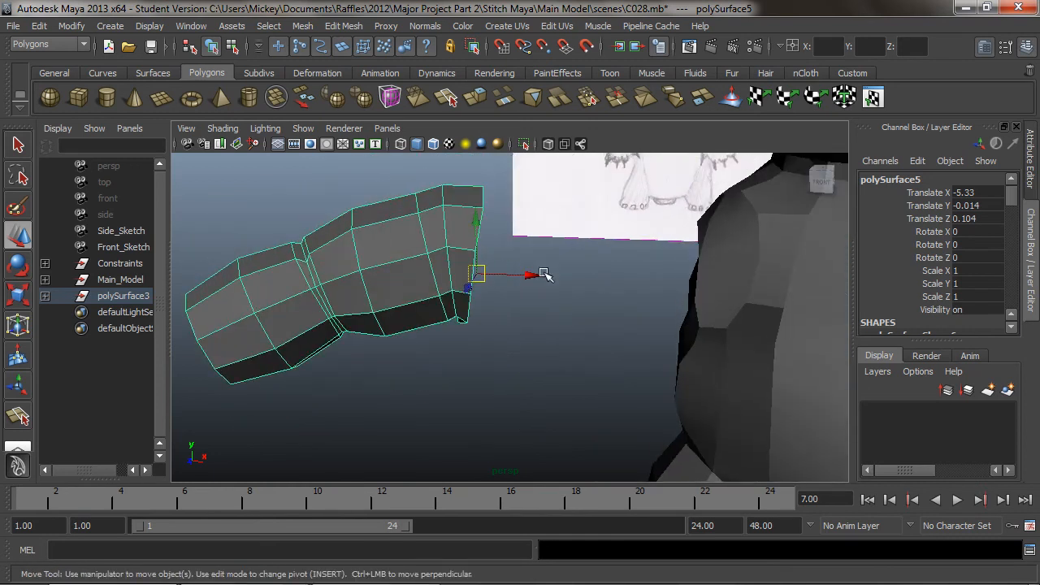
drag(530, 278, 719, 289)
drag(695, 234, 685, 225)
drag(737, 277, 662, 252)
alt+middle_drag(663, 254, 675, 290)
mouse_move(676, 290)
alt+mouse_down()
mouse_move(683, 322)
mouse_move(708, 300)
mouse_move(696, 288)
alt+mouse_up()
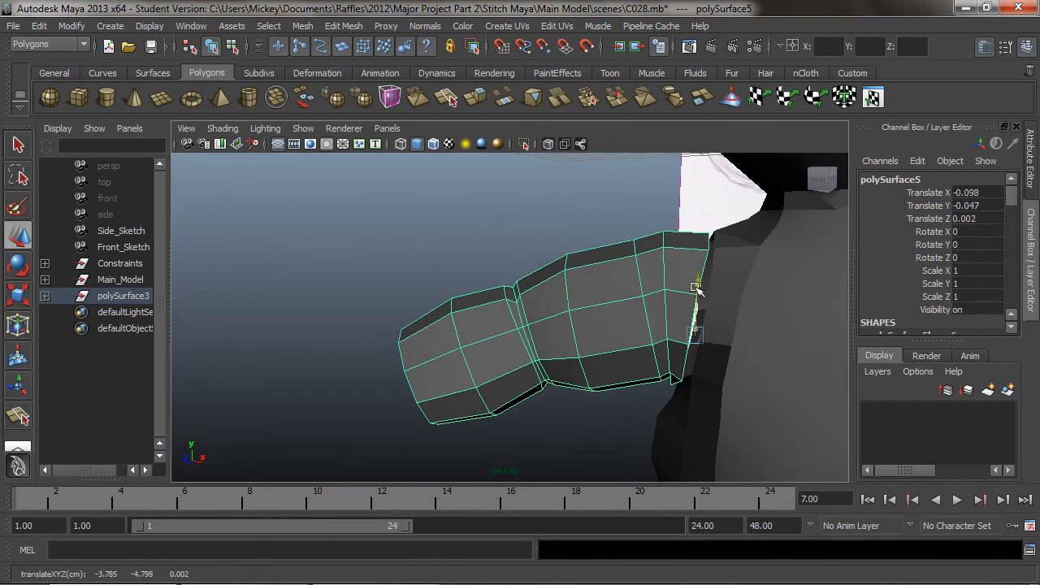
Combine the body and the arm into a single mesh and display its vertices for editing at the shoulder
right_drag(682, 272, 748, 279)
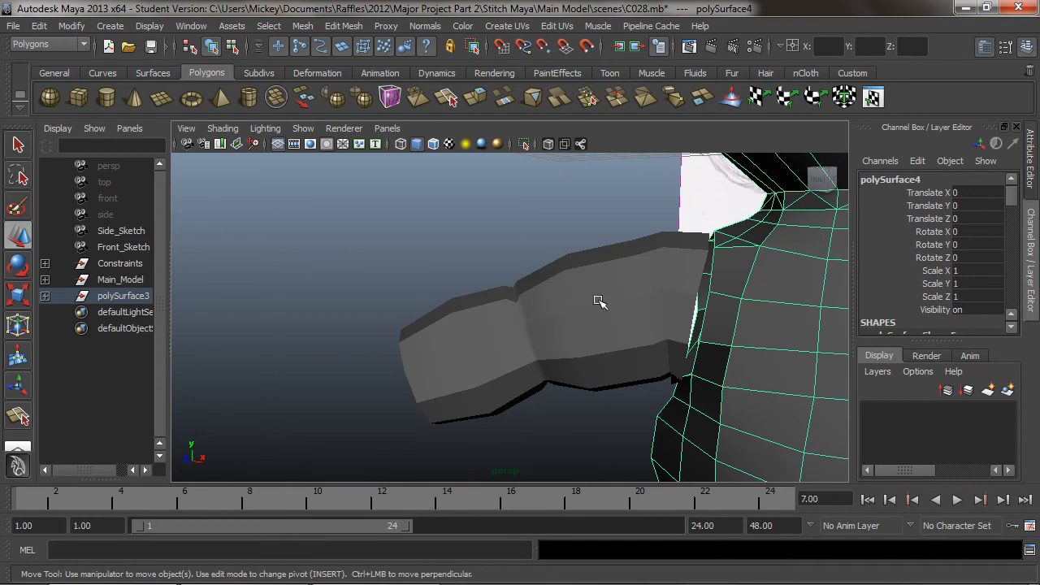
shift+click(593, 299)
click(277, 97)
alt+right_drag(651, 324, 712, 313)
alt+drag(717, 303, 654, 305)
right_drag(655, 306, 595, 298)
alt+drag(754, 300, 634, 299)
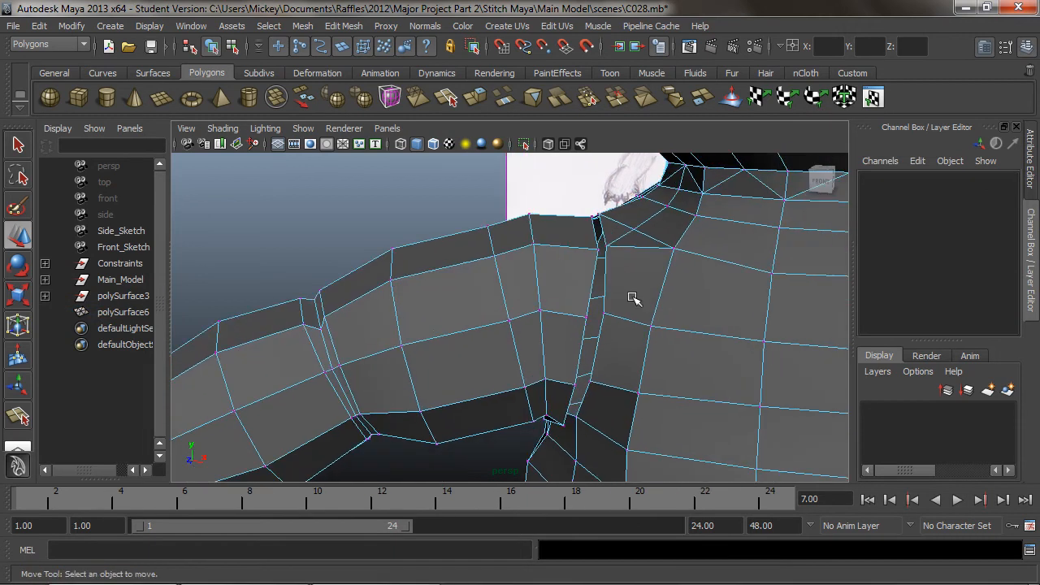
Snap the arm's border vertices at the upper front and top of the shoulder onto the matching body vertices
click(599, 251)
mouse_move(597, 259)
alt+mouse_down()
mouse_move(615, 288)
mouse_move(593, 258)
mouse_move(594, 274)
alt+mouse_up()
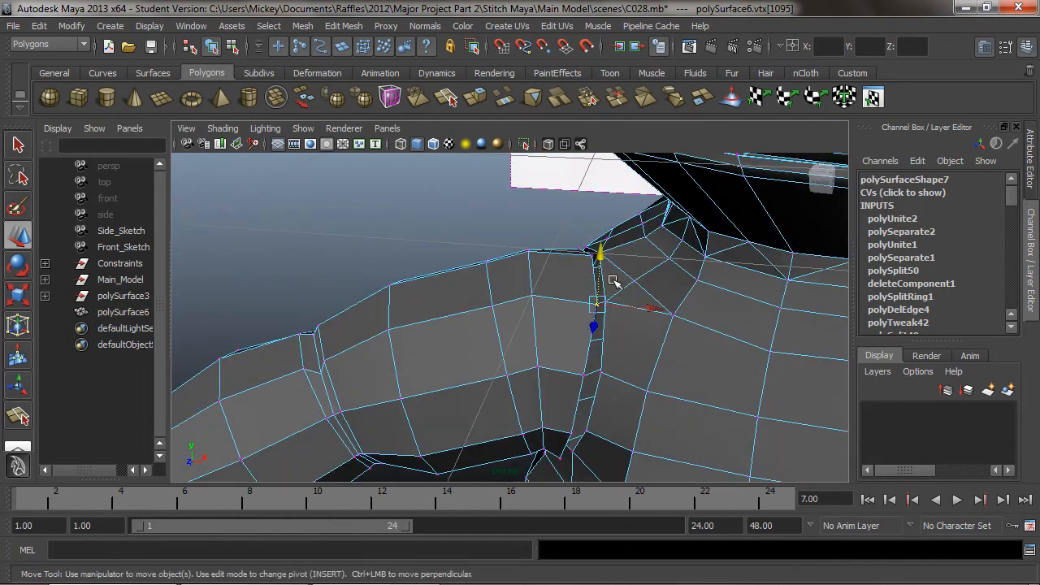
alt+drag(623, 332, 565, 293)
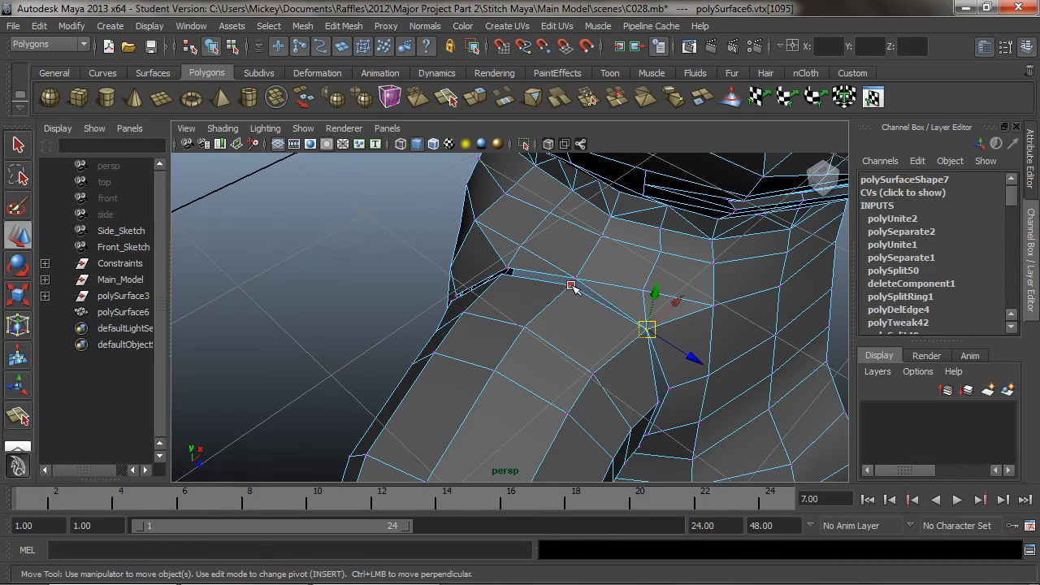
drag(573, 287, 577, 279)
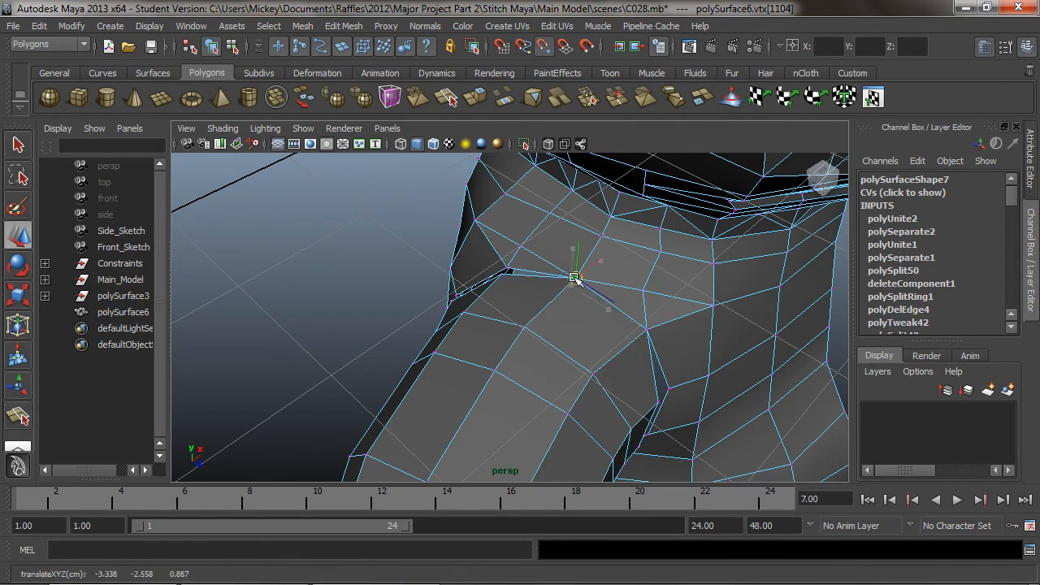
Snap the arm's border vertices down the back of the shoulder onto the matching body vertices
alt+drag(589, 356, 618, 297)
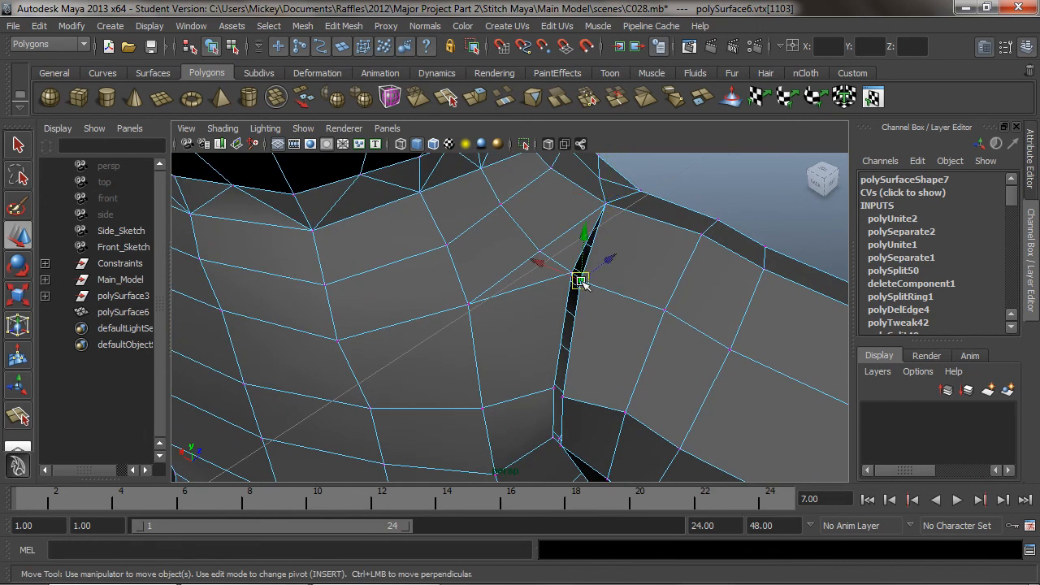
drag(585, 286, 574, 277)
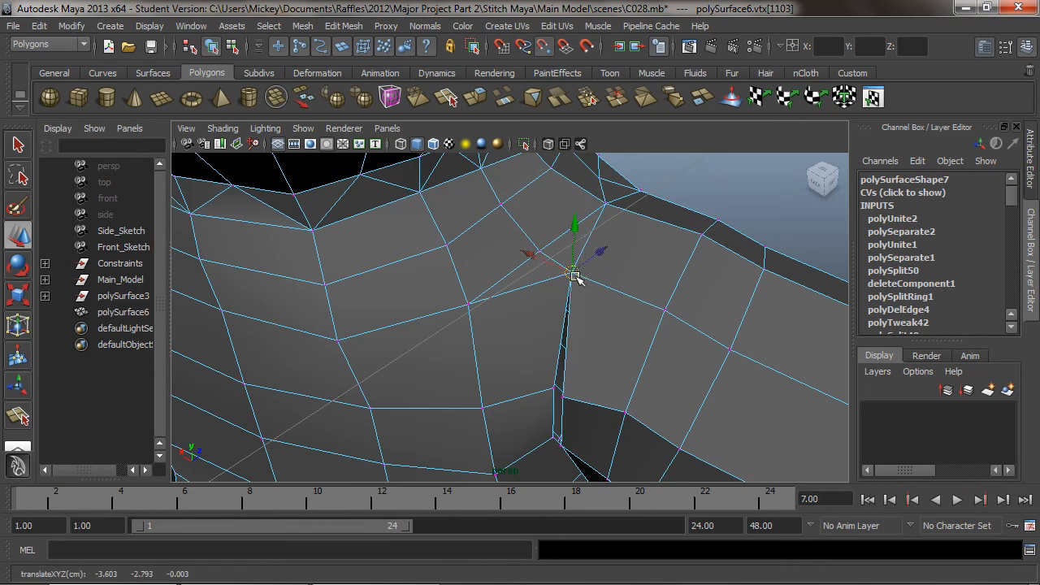
alt+drag(585, 368, 602, 314)
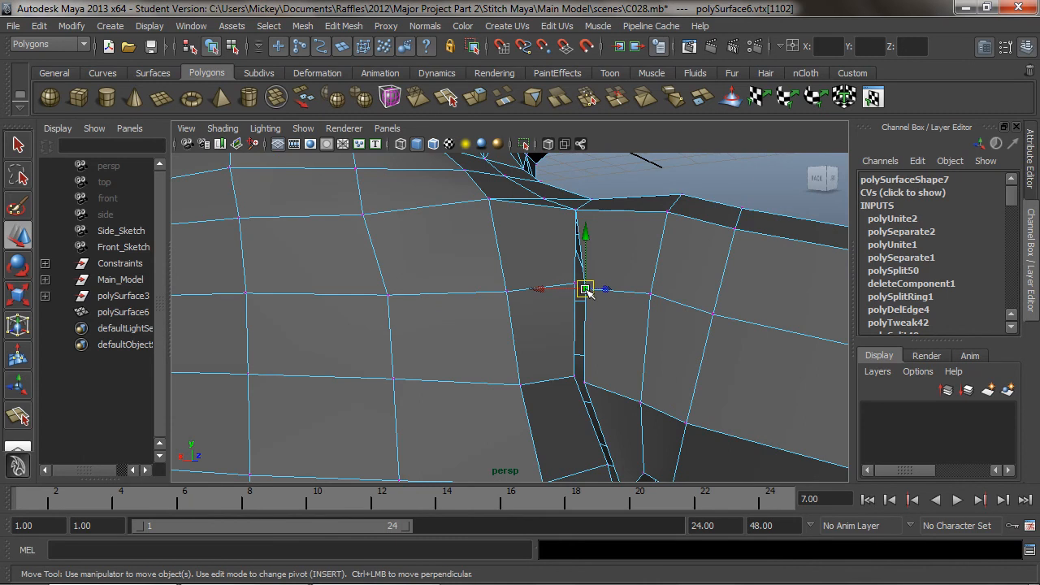
drag(585, 289, 586, 291)
alt+drag(608, 413, 595, 322)
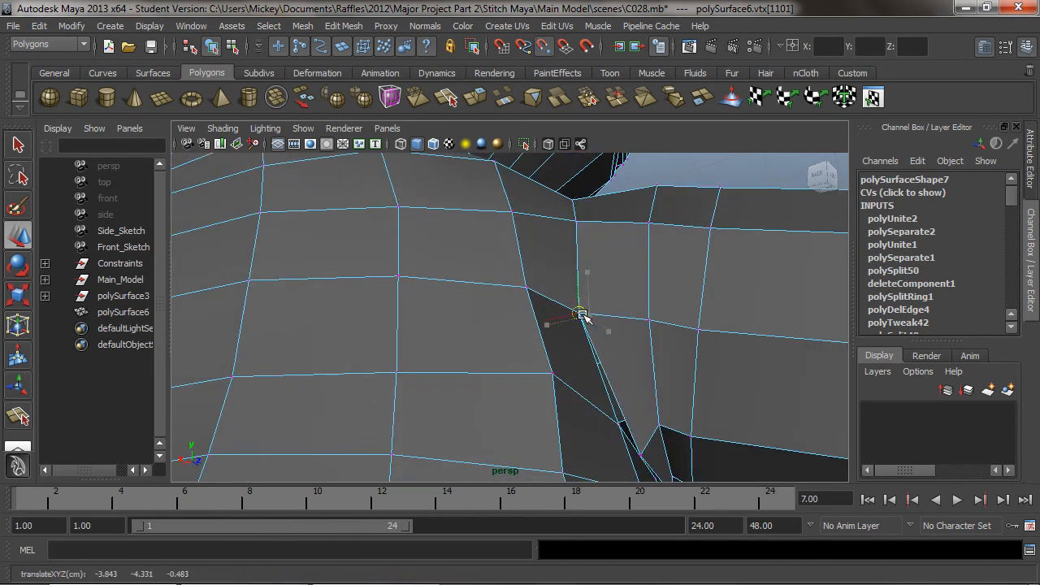
Snap the arm's border vertex in the armpit onto the matching vertex of the body opening
alt+drag(647, 410, 582, 377)
alt+middle_drag(582, 378, 579, 397)
alt+drag(579, 396, 406, 425)
alt+right_drag(406, 425, 480, 336)
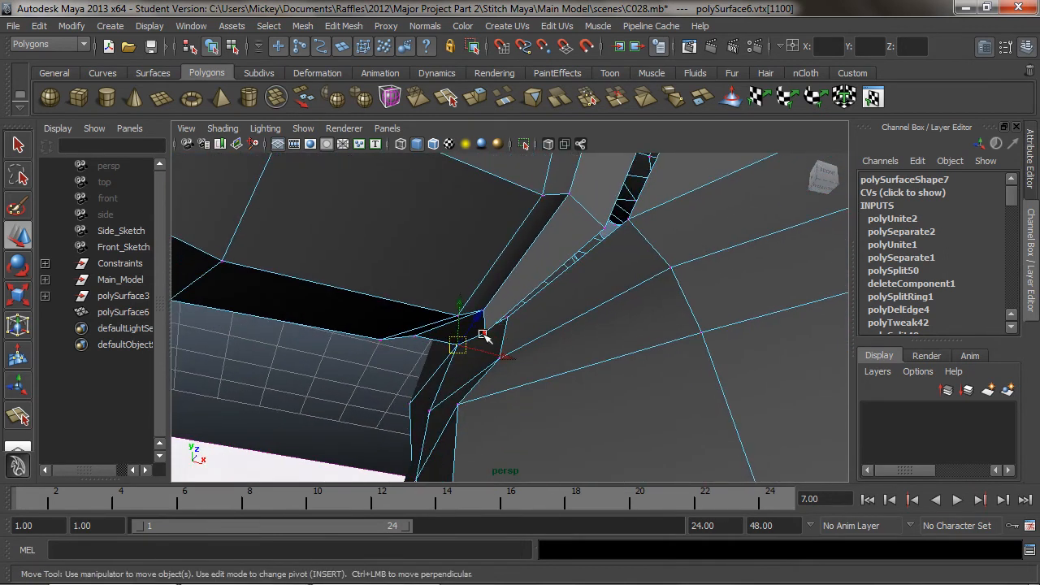
drag(483, 333, 504, 317)
Snap the arm's middle front border vertex onto the matching body vertex to close the front of the seam
alt+drag(606, 334, 540, 351)
alt+middle_drag(539, 351, 588, 376)
mouse_move(588, 359)
alt+mouse_down()
mouse_move(595, 380)
mouse_move(576, 385)
mouse_move(655, 341)
mouse_move(617, 395)
mouse_move(563, 374)
mouse_move(592, 361)
mouse_move(655, 365)
mouse_move(606, 383)
mouse_move(613, 328)
mouse_move(574, 372)
mouse_move(585, 364)
alt+mouse_up()
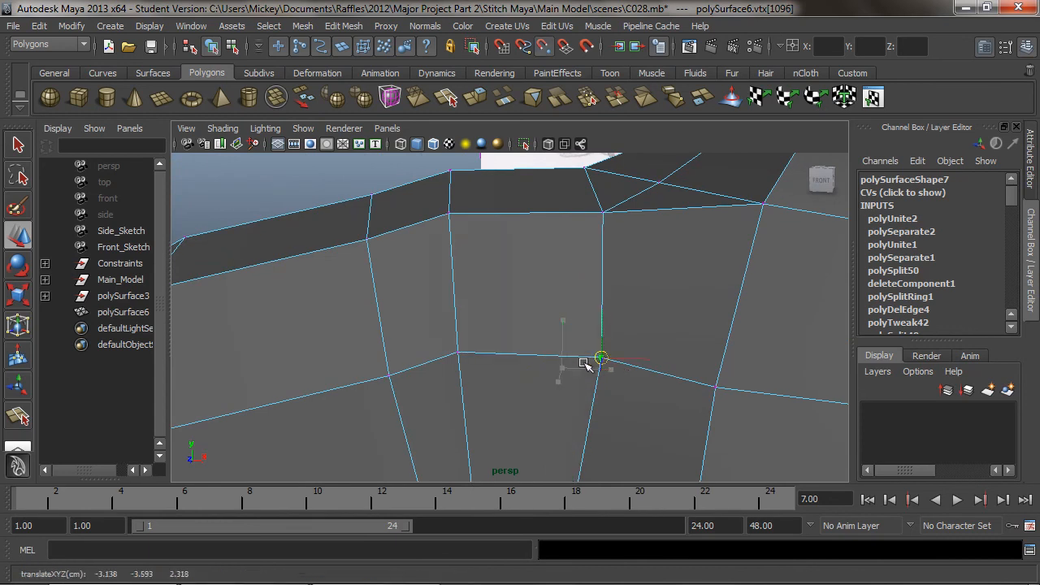
Turn on X-ray shading and merge the overlapping vertices at the upper front of the shoulder seam to their center
scroll(617, 358, down, 5)
alt+middle_drag(560, 369, 659, 272)
alt+drag(512, 300, 539, 284)
alt+right_drag(538, 284, 615, 279)
alt+drag(615, 279, 416, 256)
alt+drag(444, 255, 657, 269)
right_drag(632, 245, 567, 244)
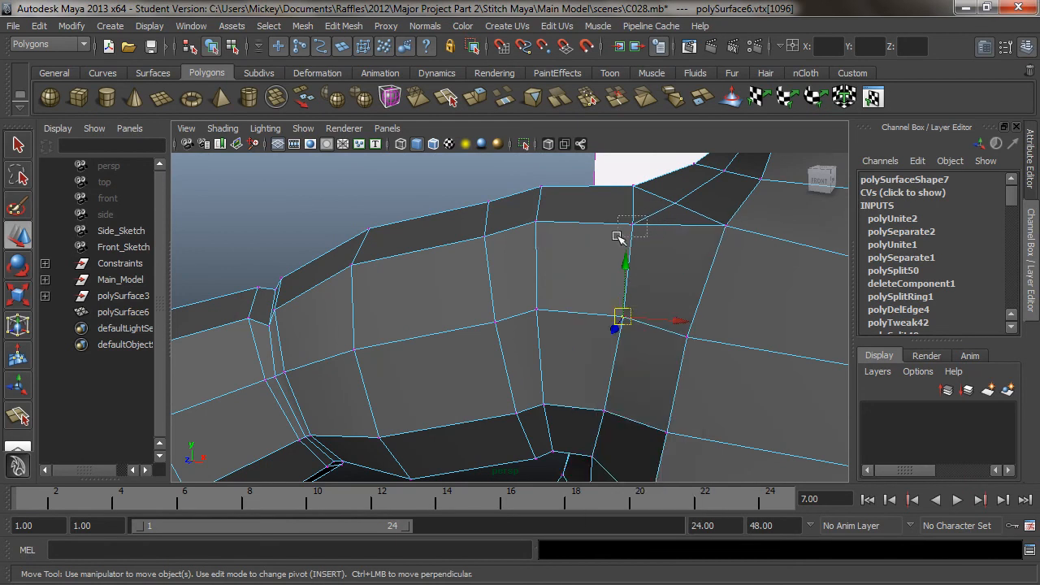
mouse_move(546, 159)
alt+mouse_down()
mouse_move(609, 255)
mouse_move(739, 288)
mouse_move(660, 294)
mouse_move(704, 286)
alt+mouse_up()
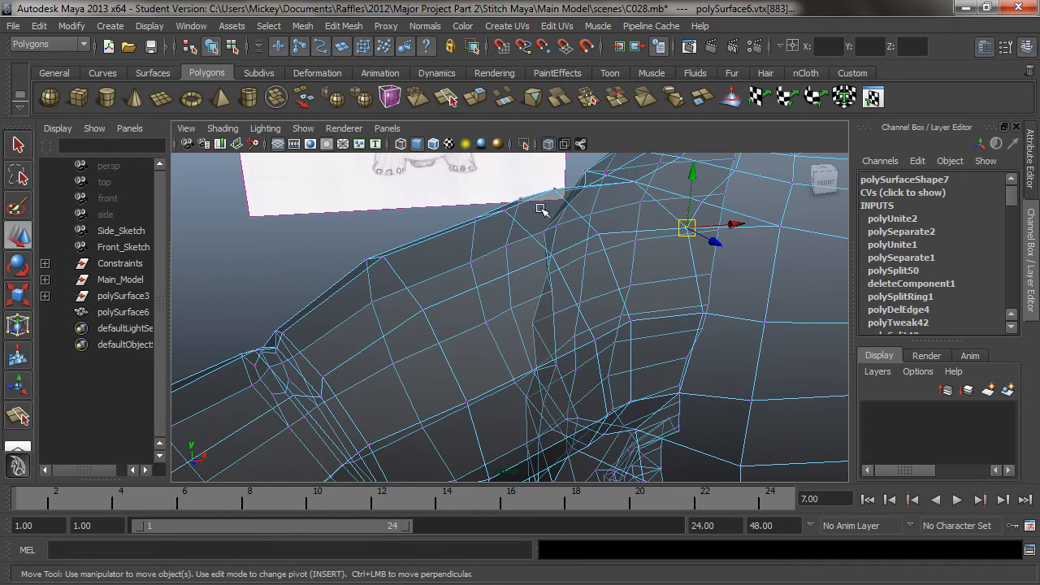
alt+drag(641, 288, 585, 276)
click(356, 27)
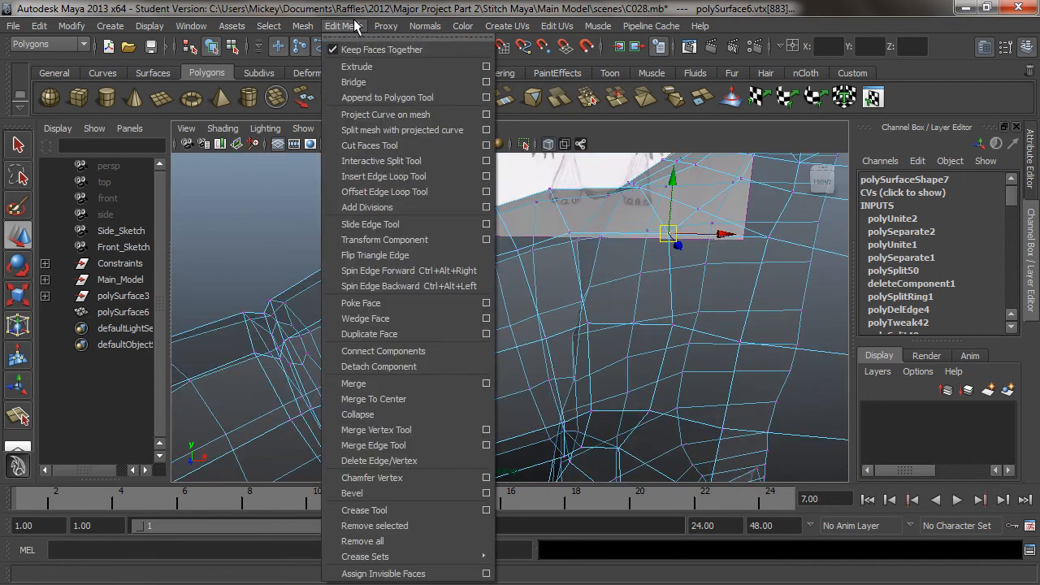
click(388, 399)
Merge three more overlapping vertex pairs to center, continuing over the top and down the back of the shoulder seam
alt+drag(655, 362, 617, 260)
click(634, 209)
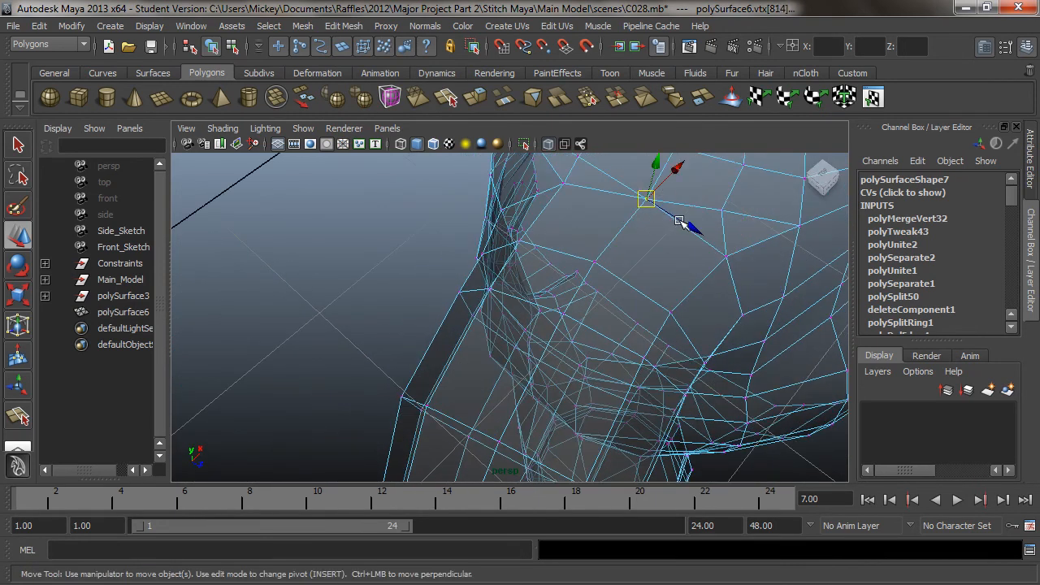
key(g)
alt+drag(583, 269, 650, 297)
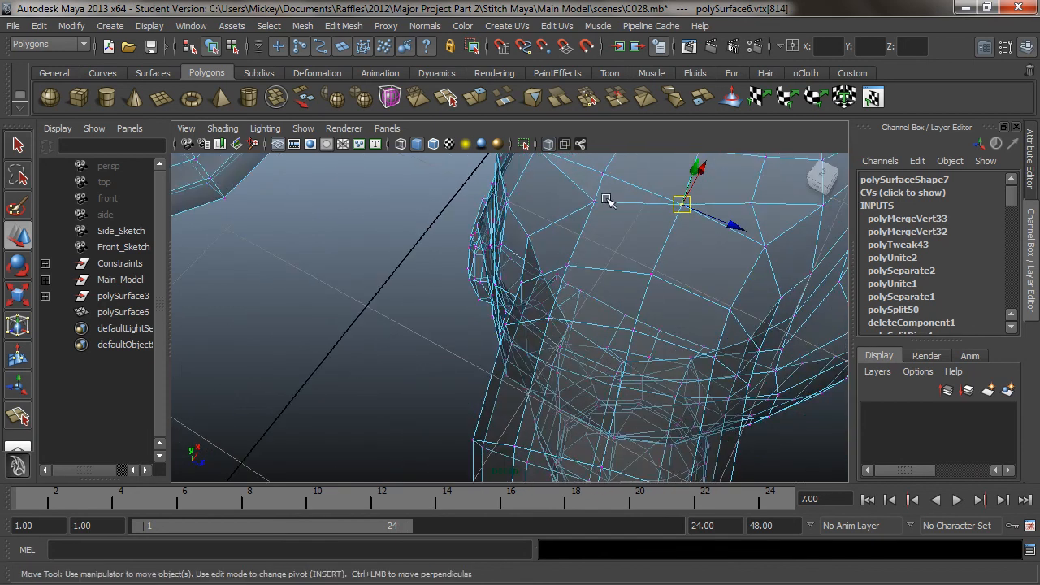
key(g)
alt+drag(632, 291, 529, 218)
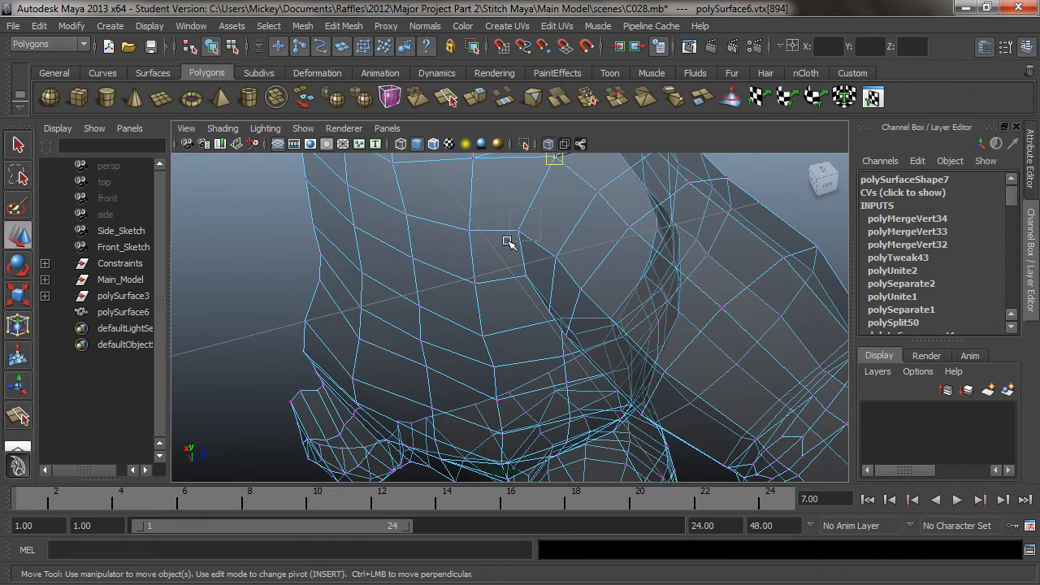
key(g)
alt+drag(491, 327, 577, 240)
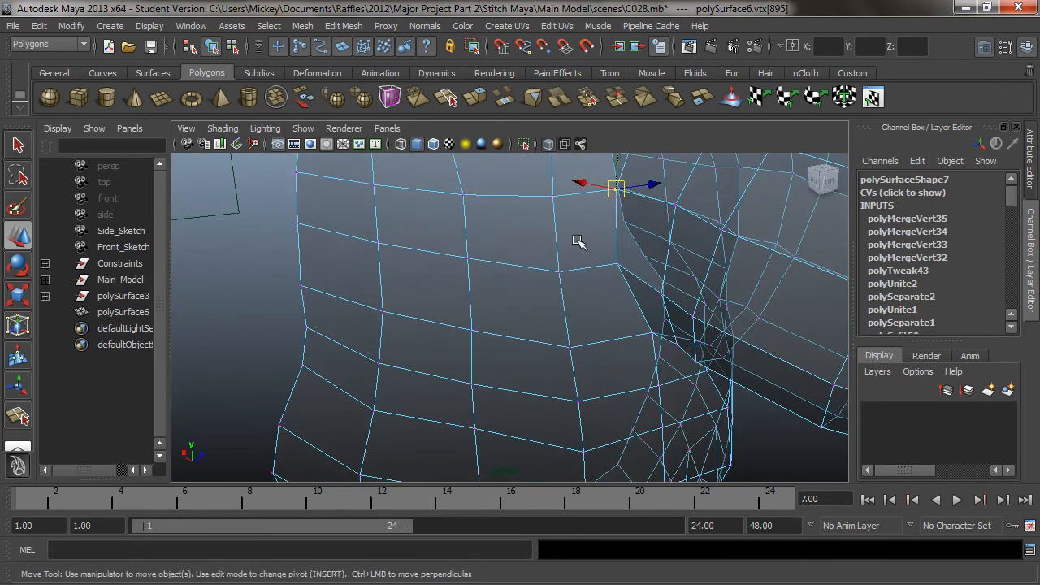
Merge the last two overlapping vertex pairs to center at the lower end of the shoulder seam
key(g)
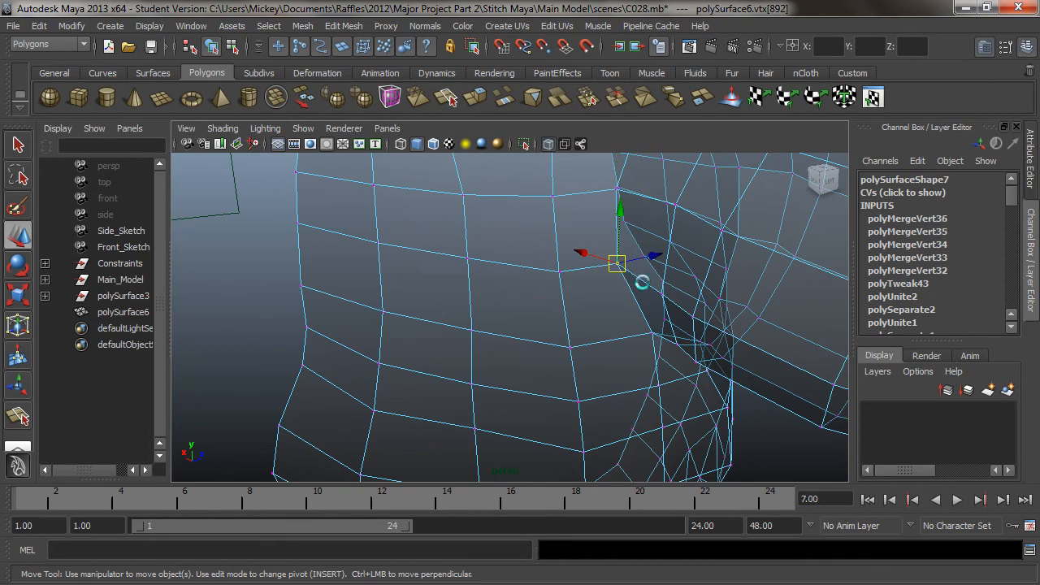
alt+drag(585, 313, 586, 250)
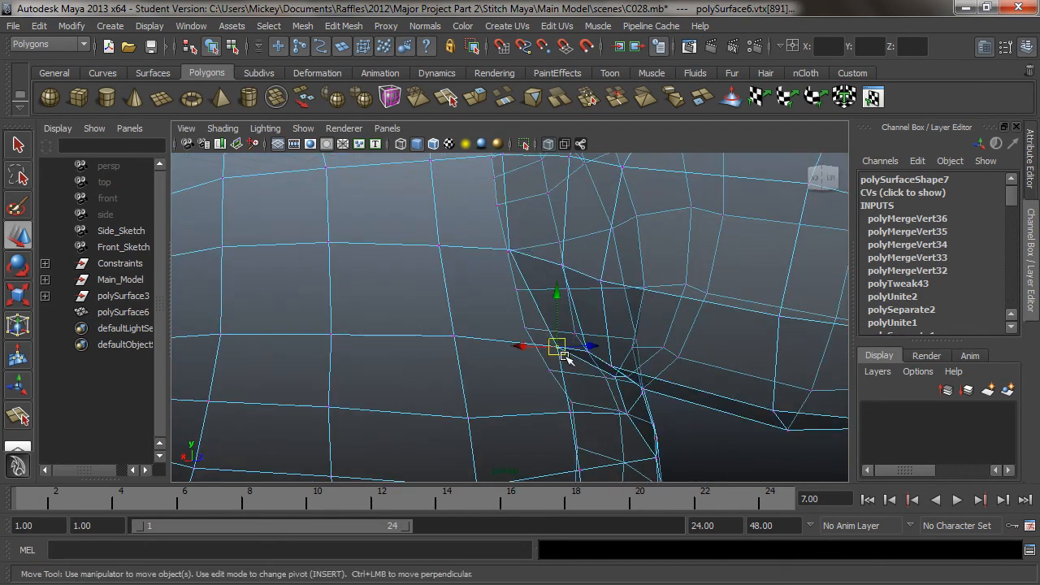
key(g)
Return the model to opaque shading to view the joined arm and shoulder from the front
alt+drag(631, 375, 484, 325)
alt+right_drag(747, 303, 606, 322)
alt+drag(608, 322, 479, 386)
alt+right_drag(478, 380, 533, 338)
alt+middle_drag(516, 349, 612, 315)
alt+drag(612, 316, 581, 285)
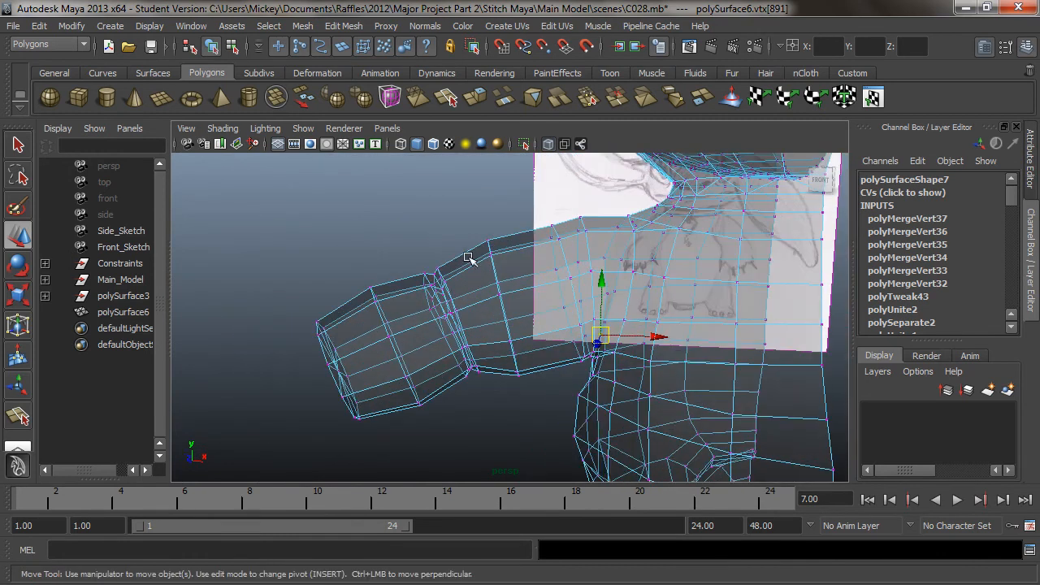
key(5)
Select the front faces of the arm from the forearm across the shoulder seam
mouse_move(526, 300)
right_down()
mouse_move(551, 306)
mouse_move(530, 335)
right_up()
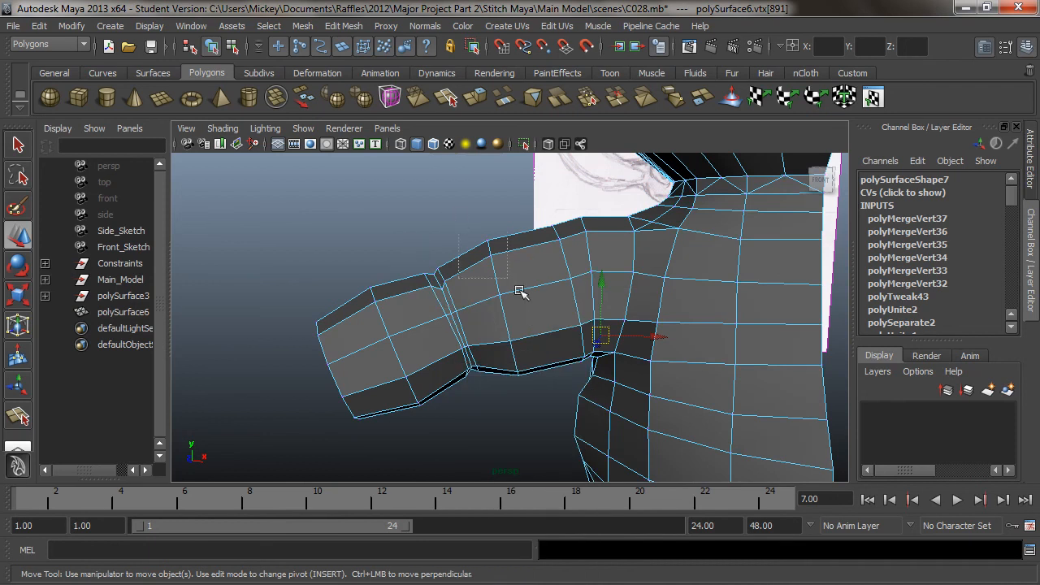
drag(604, 352, 604, 353)
mouse_move(595, 295)
alt+mouse_down()
mouse_move(599, 234)
mouse_move(574, 272)
mouse_move(587, 291)
mouse_move(580, 278)
mouse_move(576, 294)
mouse_move(599, 295)
mouse_move(627, 238)
mouse_move(642, 262)
mouse_move(551, 325)
mouse_move(622, 309)
mouse_move(553, 332)
mouse_move(539, 276)
alt+mouse_up()
key(ctrl+z)
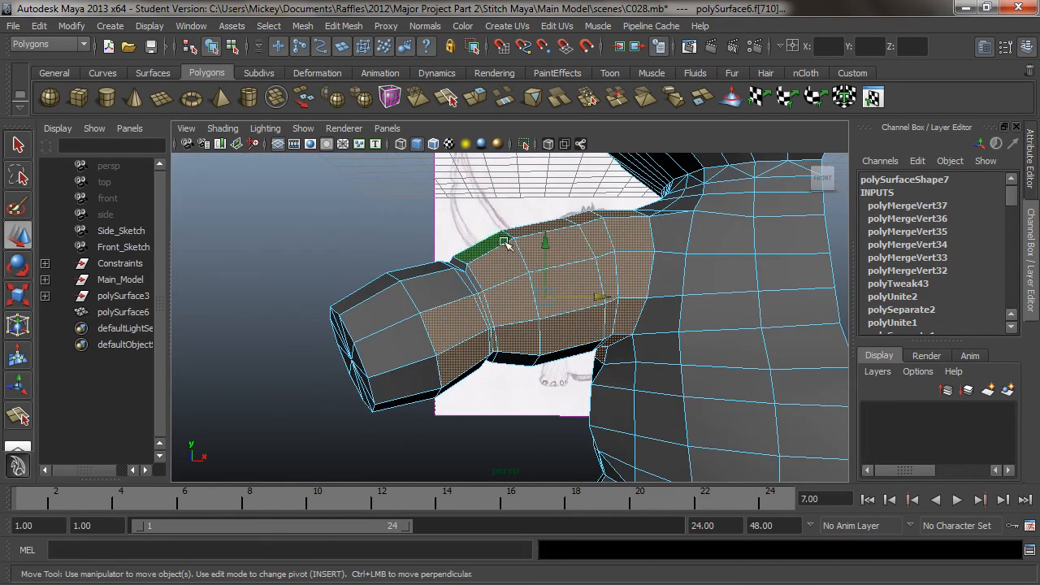
right_drag(404, 257, 400, 294)
right_drag(469, 302, 499, 284)
click(558, 277)
mouse_move(557, 277)
alt+mouse_down()
mouse_move(587, 282)
mouse_move(559, 313)
alt+mouse_up()
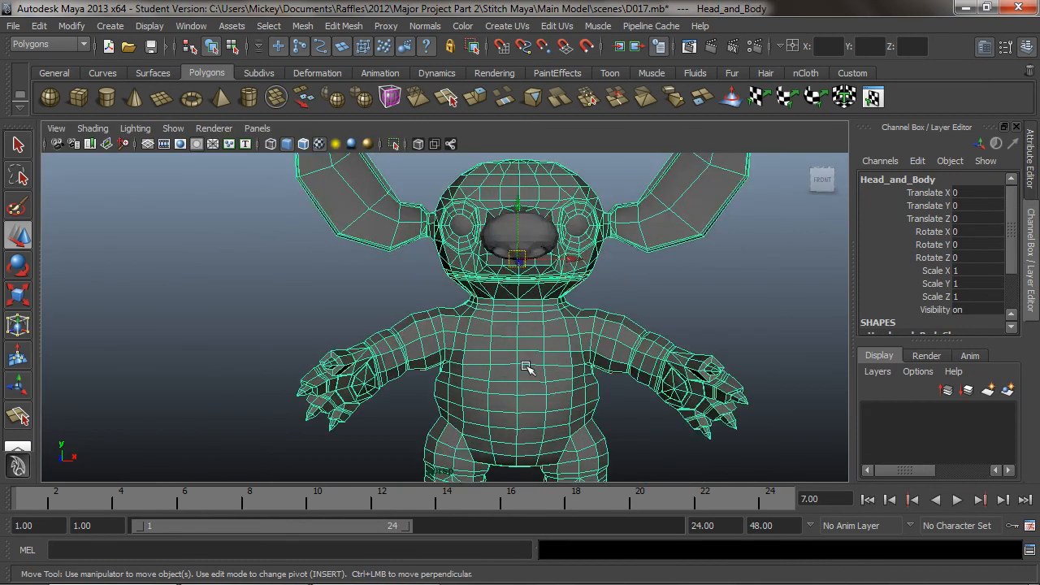
Examine the full-body Stitch mesh with its arms, hands, legs and ears from several angles around the front
click(659, 300)
alt+drag(550, 327, 421, 340)
click(399, 349)
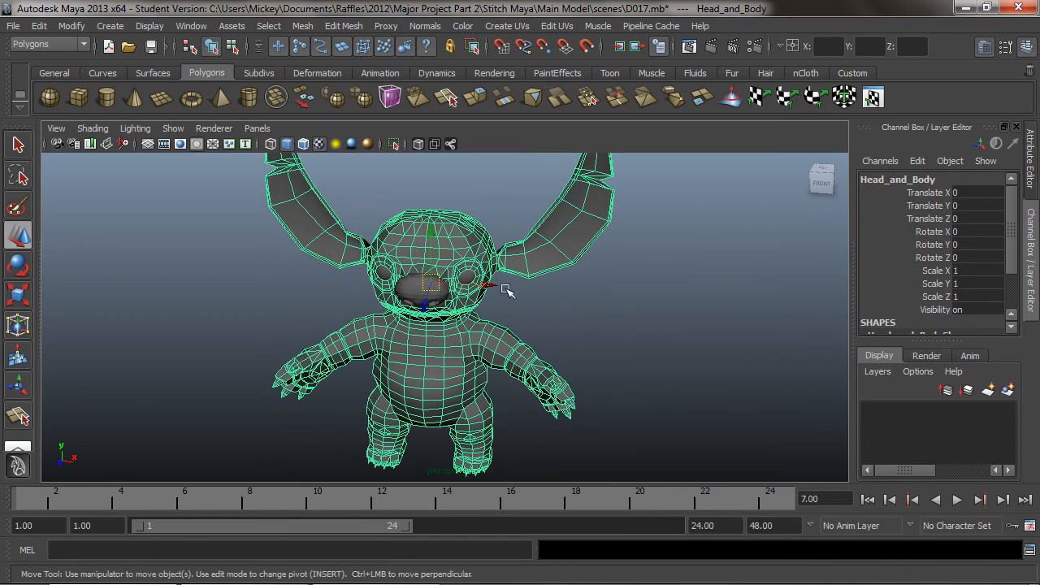
alt+drag(360, 350, 470, 337)
alt+right_drag(469, 337, 511, 343)
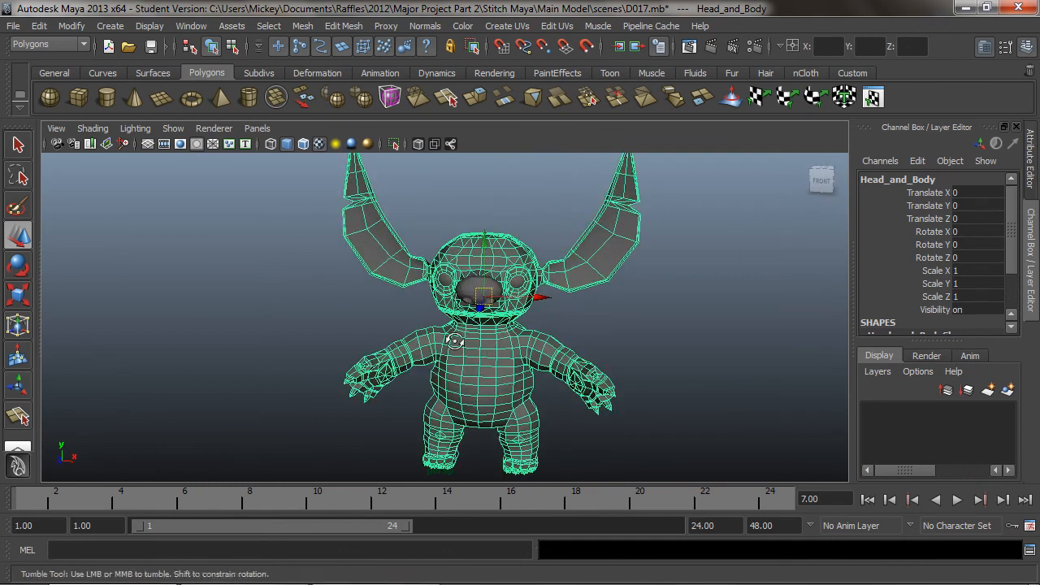